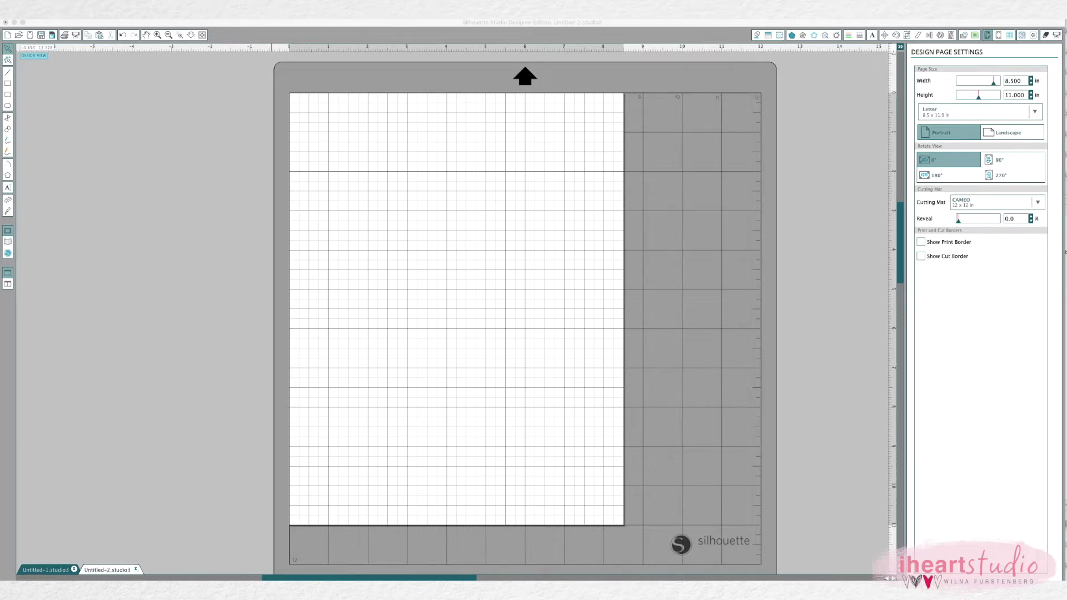
Drag iHS_GardenFlowers_1_Offset.png from the GardenFlowers folder onto the Silhouette canvas
key("super+Tab")
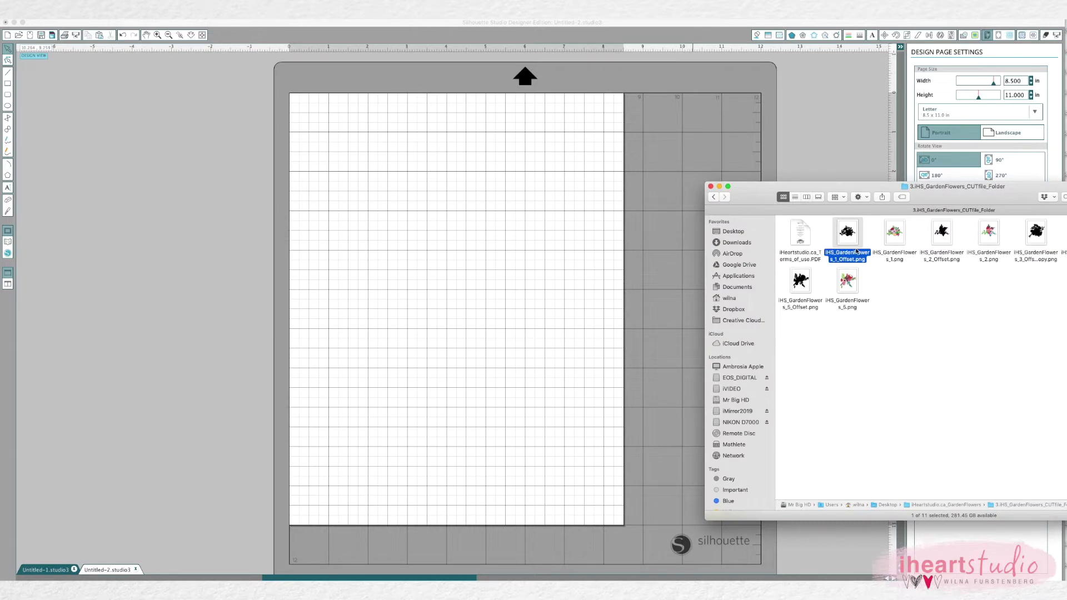
left_click_drag(848, 234, 761, 245)
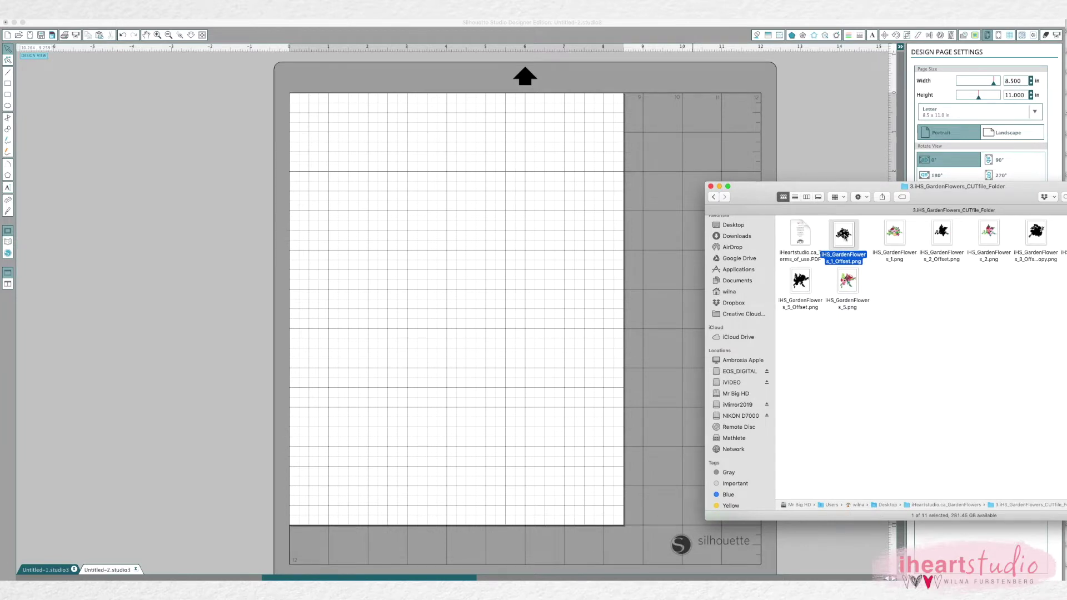
left_click_drag(843, 233, 341, 304)
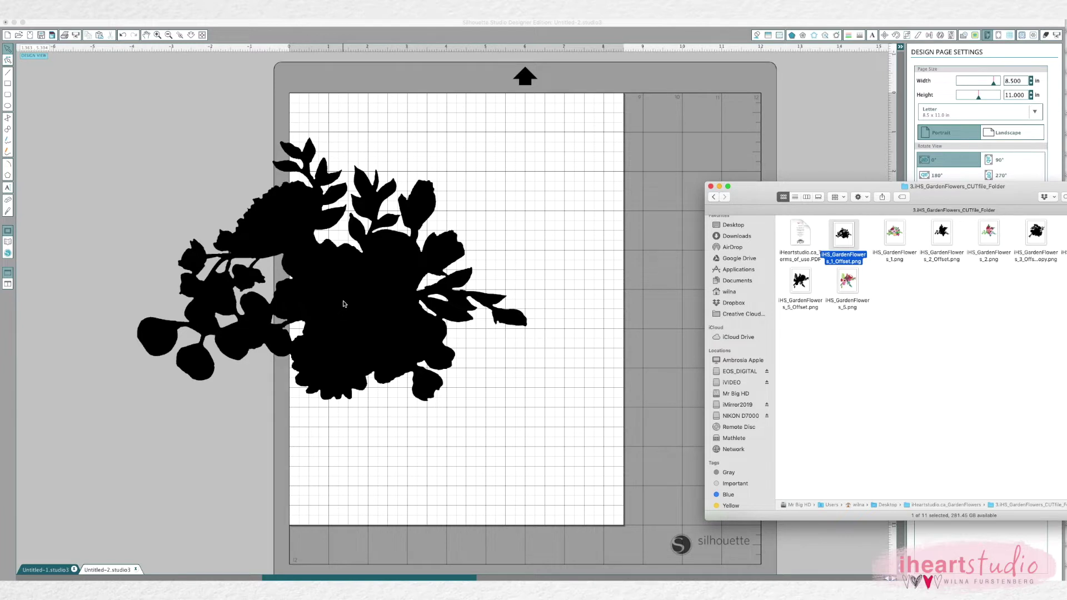
left_click(347, 304)
Center the black flower silhouette and mark a trace area around it
left_click_drag(338, 303, 501, 289)
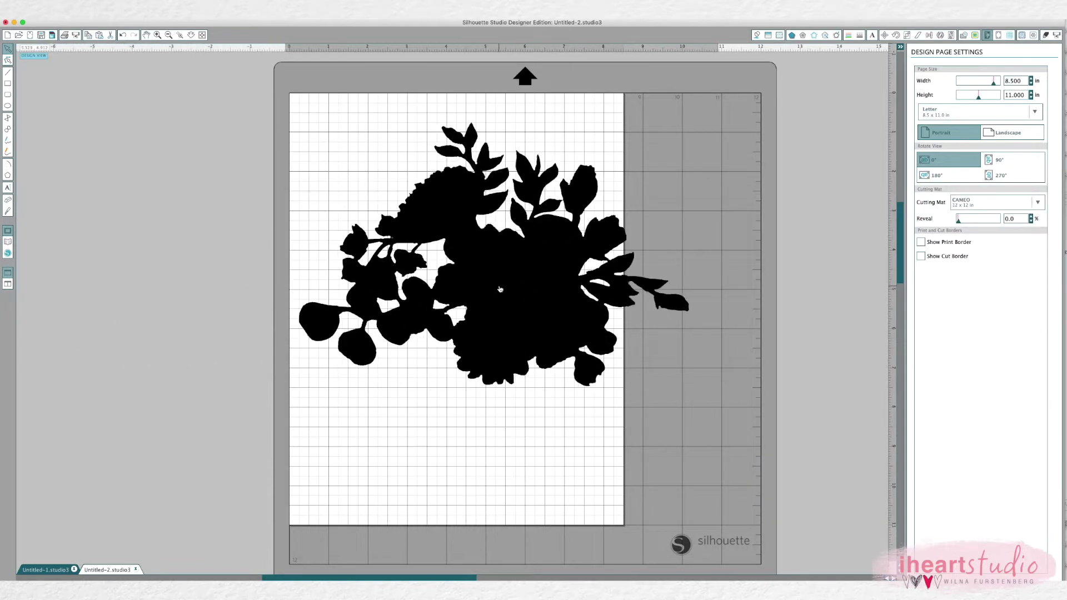
left_click(974, 35)
left_click(953, 85)
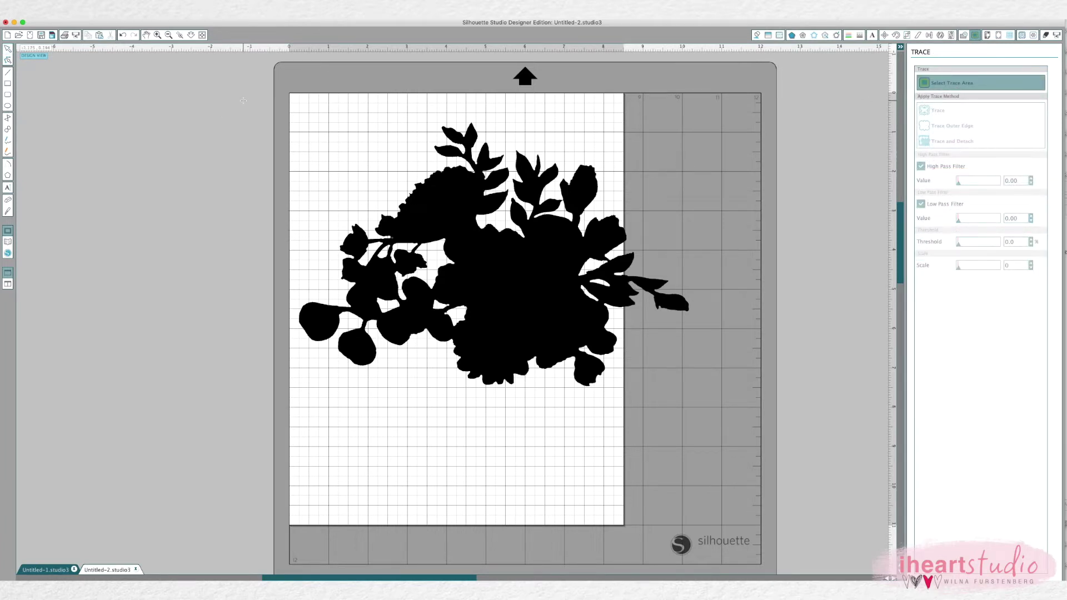
mouse_move(244, 100)
left_mouse_down()
mouse_move(452, 204)
mouse_move(756, 428)
left_mouse_up()
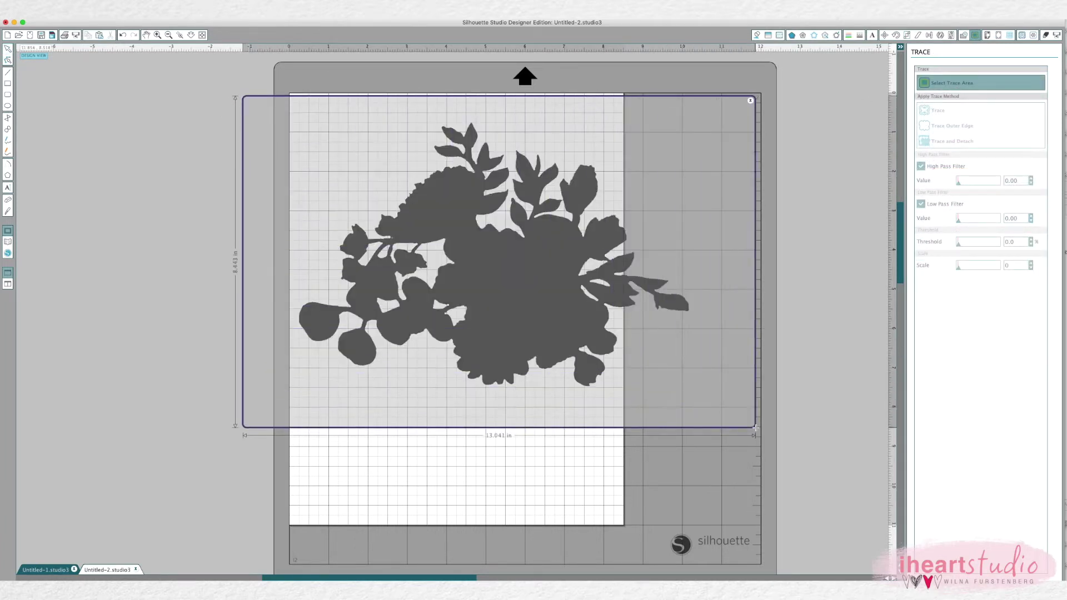
left_click_drag(755, 428, 751, 425)
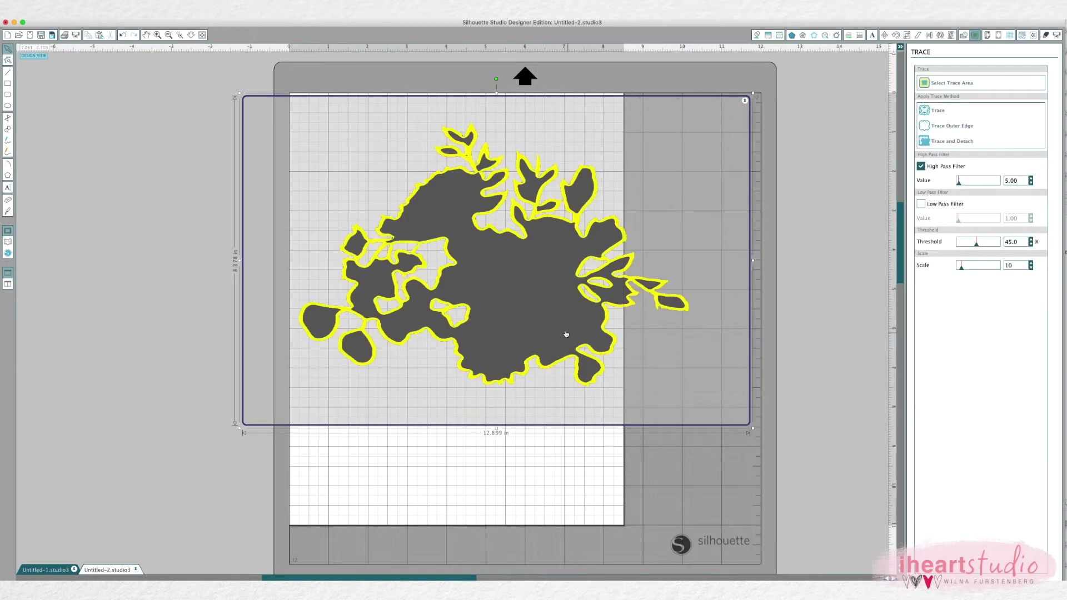
Trace with High Pass Filter off, then delete the original black image
left_click(921, 167)
left_click(937, 111)
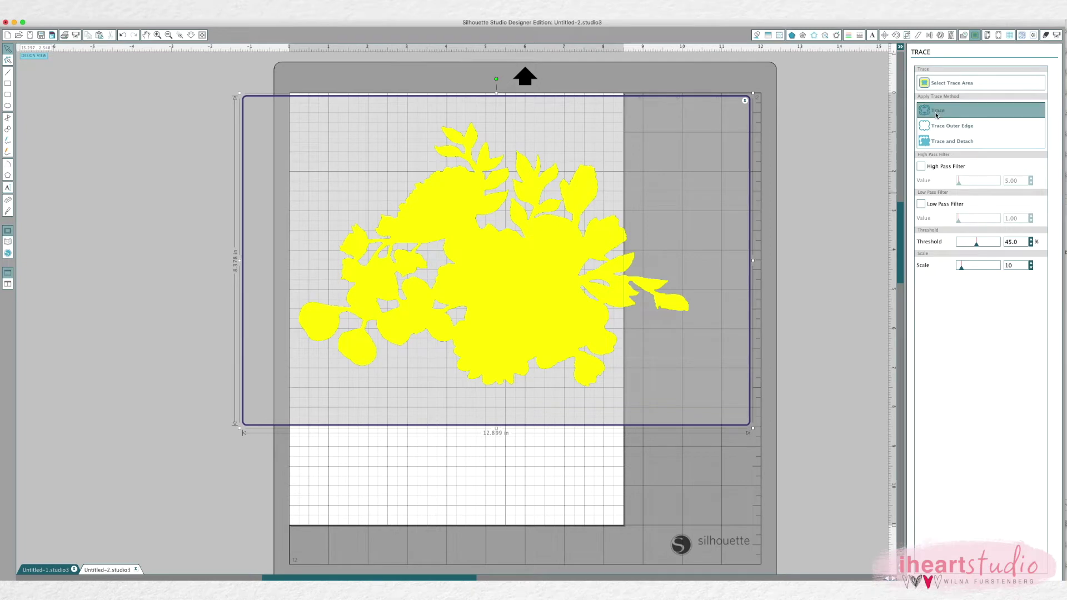
left_click_drag(561, 276, 770, 323)
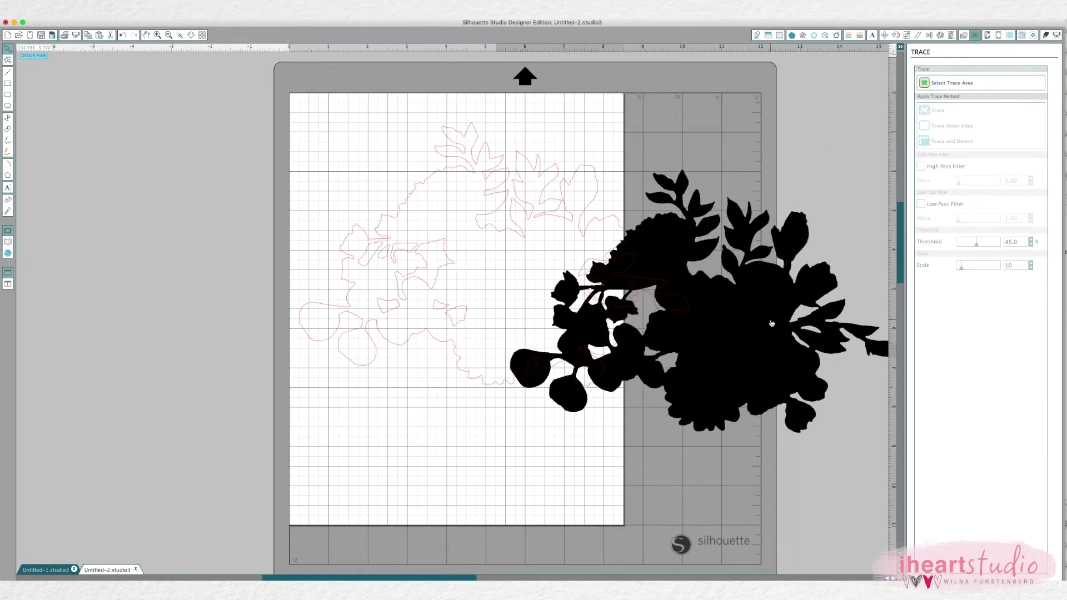
key("Delete")
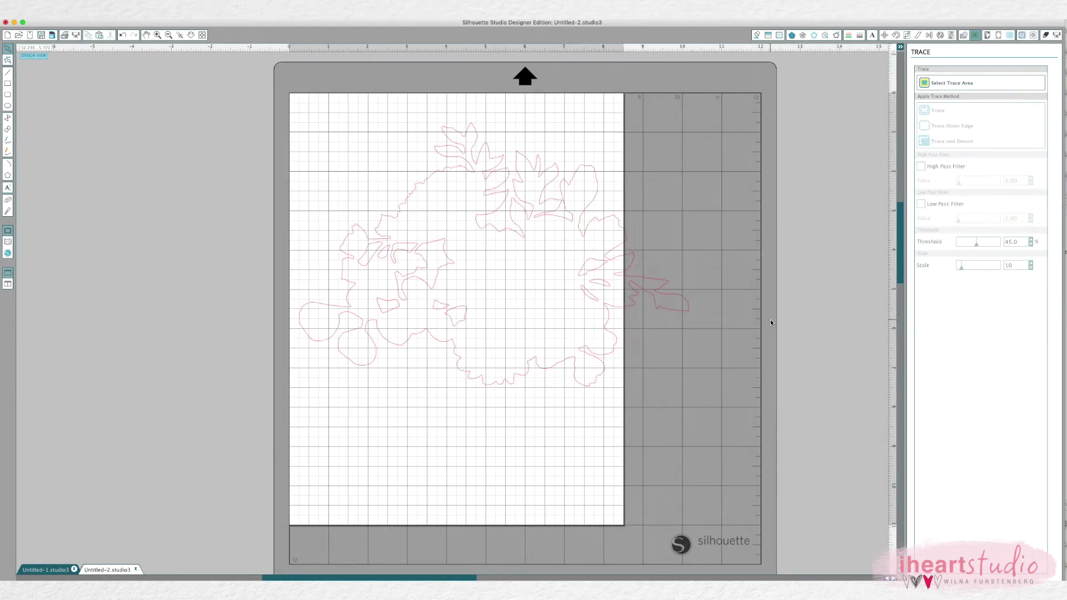
Drag iHS_GardenFlowers_1.png from Finder onto the workspace beside the traced outline
key("super+Tab")
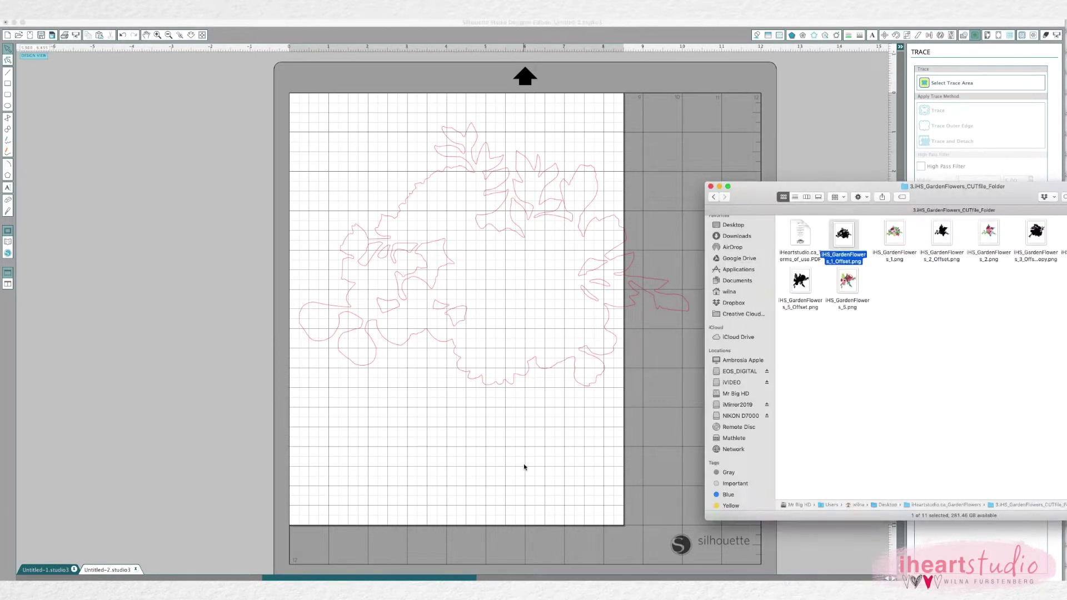
left_click(894, 234)
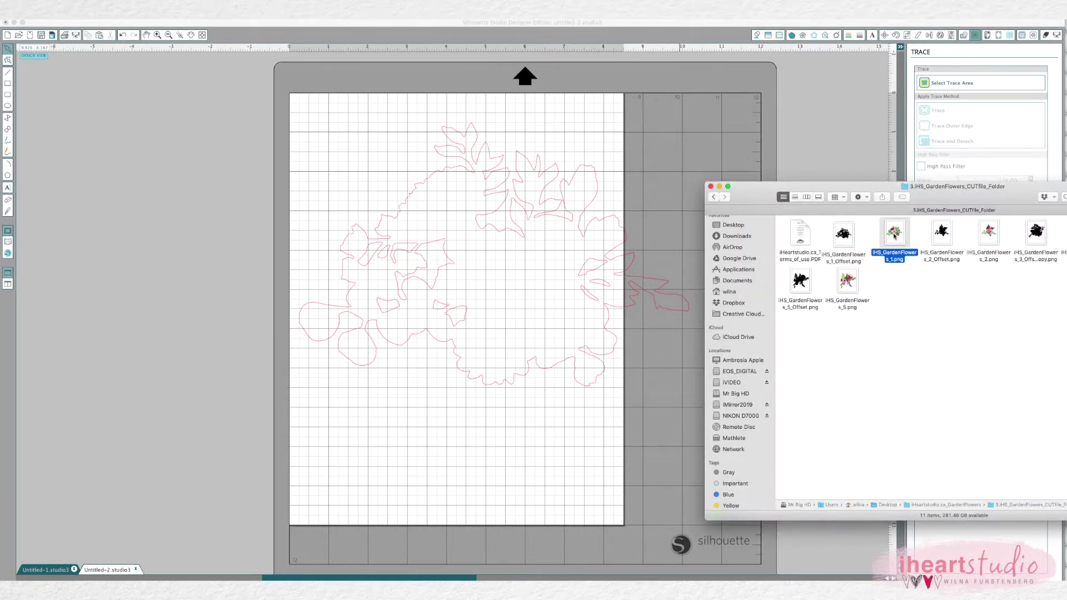
left_click_drag(894, 233, 196, 258)
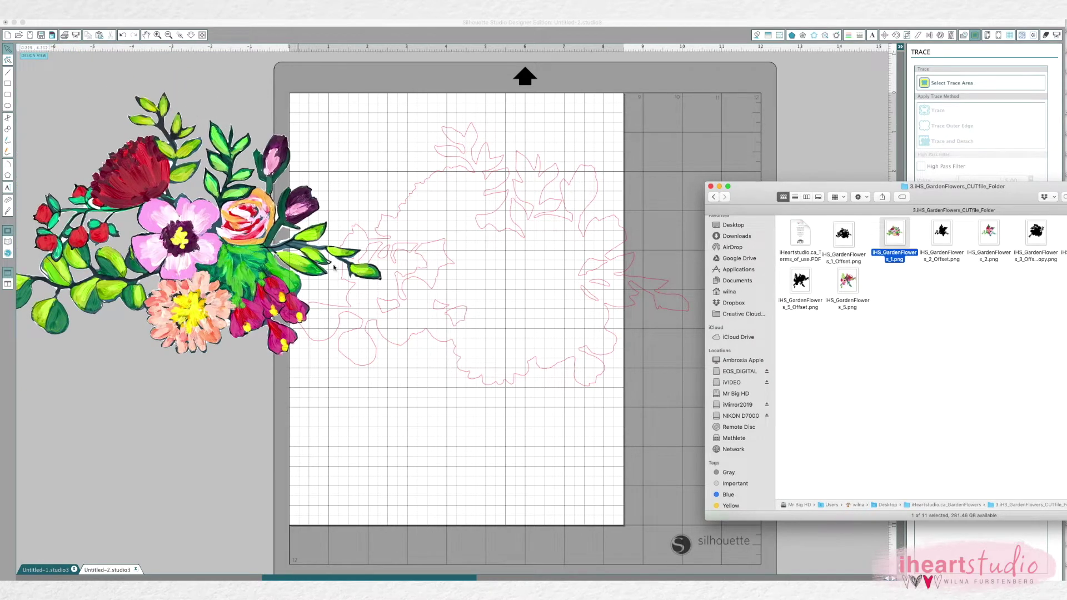
left_click(402, 265)
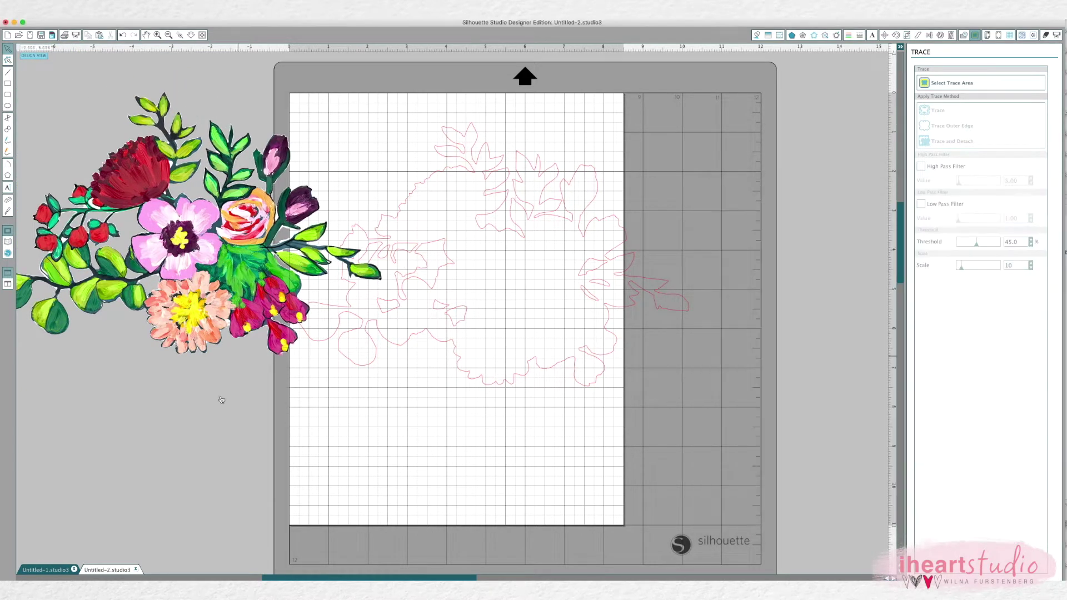
key("super+Tab")
left_click_drag(894, 233, 204, 434)
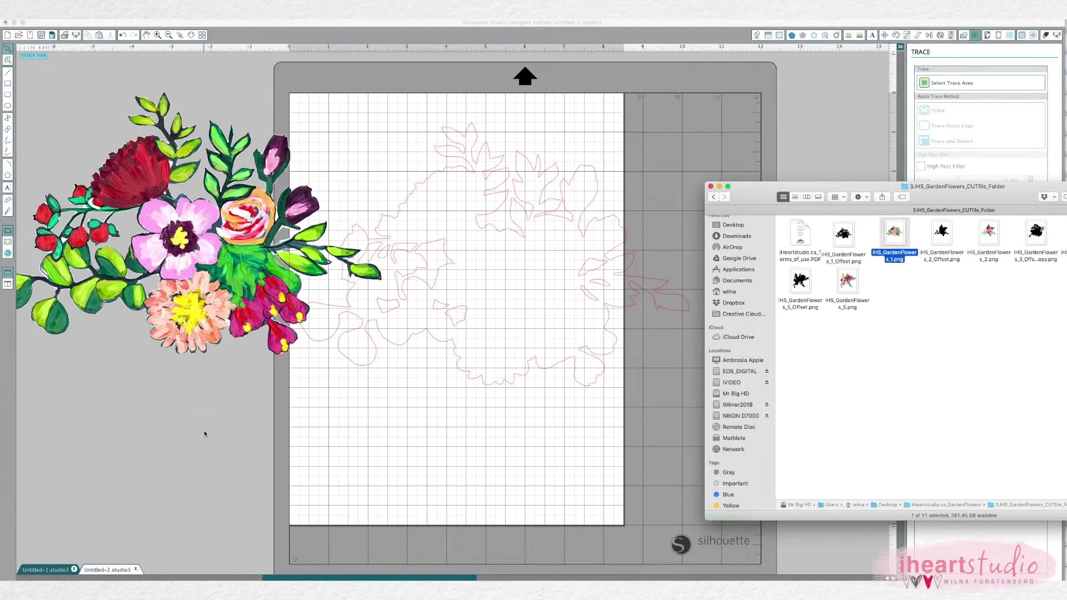
left_click(419, 265)
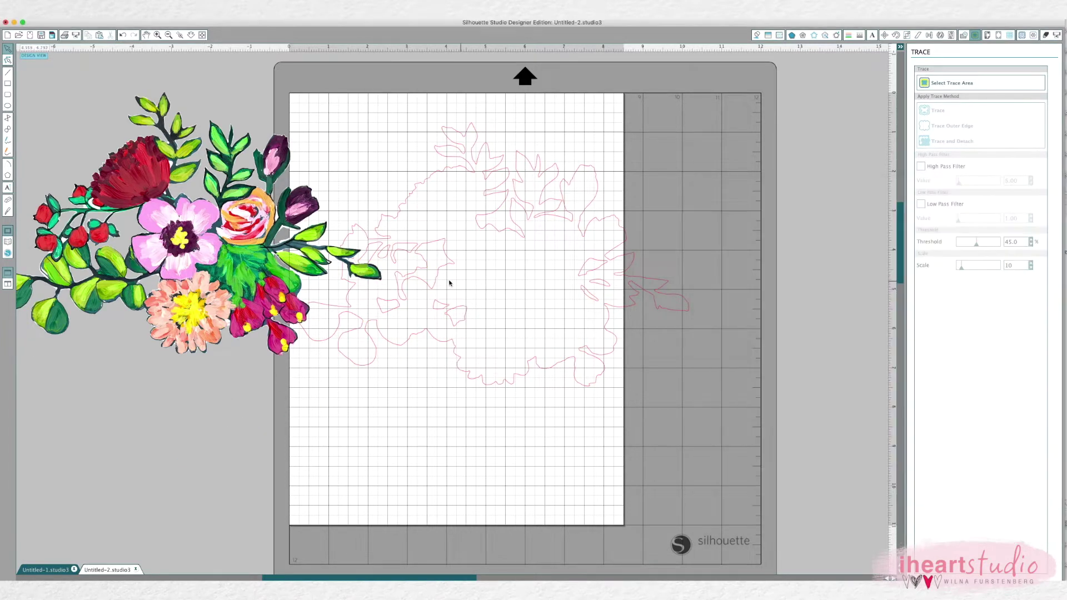
Lay the colour bouquet over its traced cut lines and group them together
mouse_move(245, 233)
left_mouse_down()
mouse_move(529, 240)
mouse_move(551, 263)
left_mouse_up()
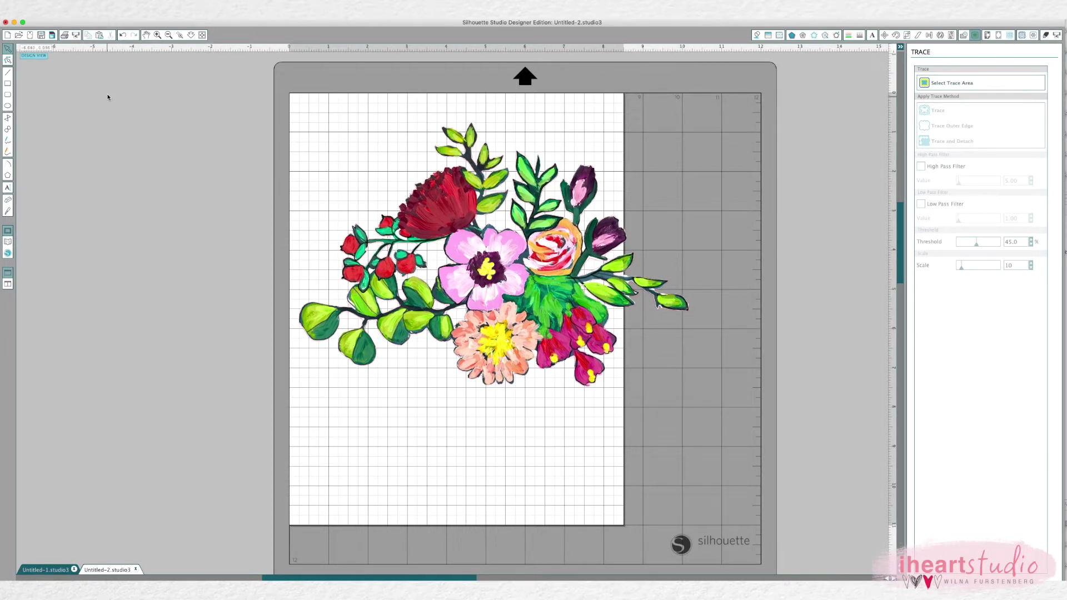
left_click_drag(274, 163, 812, 508)
right_click(477, 270)
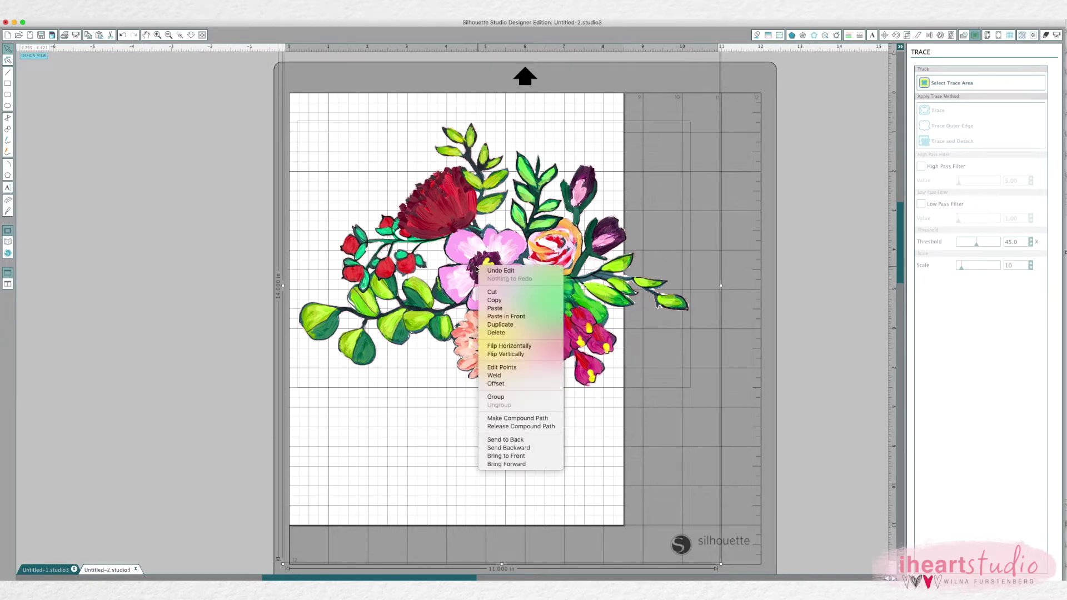
left_click(496, 397)
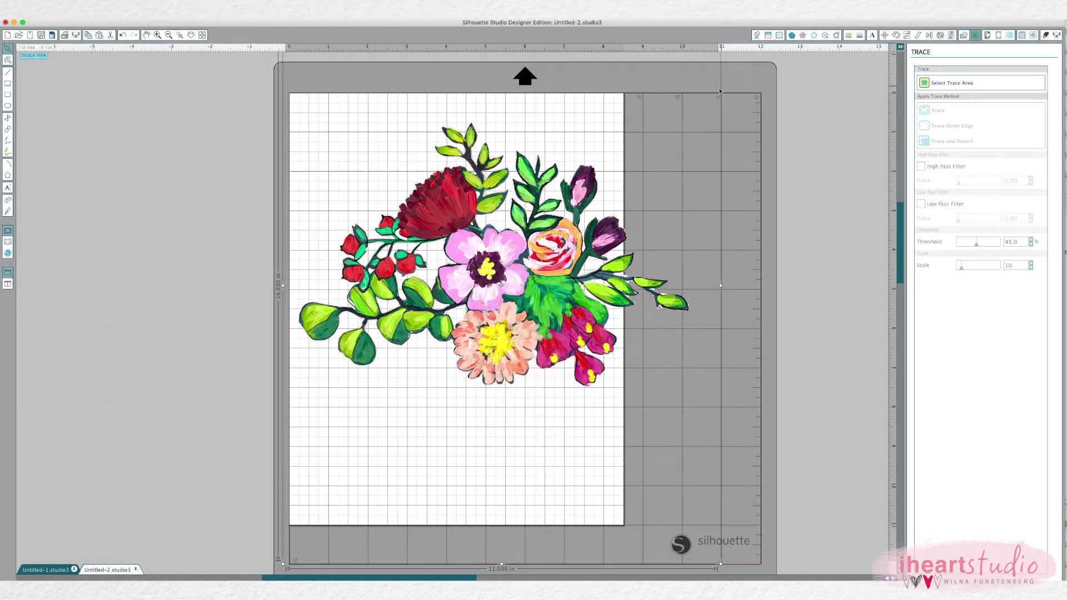
Shrink the grouped bouquet to 7.573 in wide and move it onto the page
left_click_drag(720, 564, 586, 393)
left_click_drag(477, 188, 496, 220)
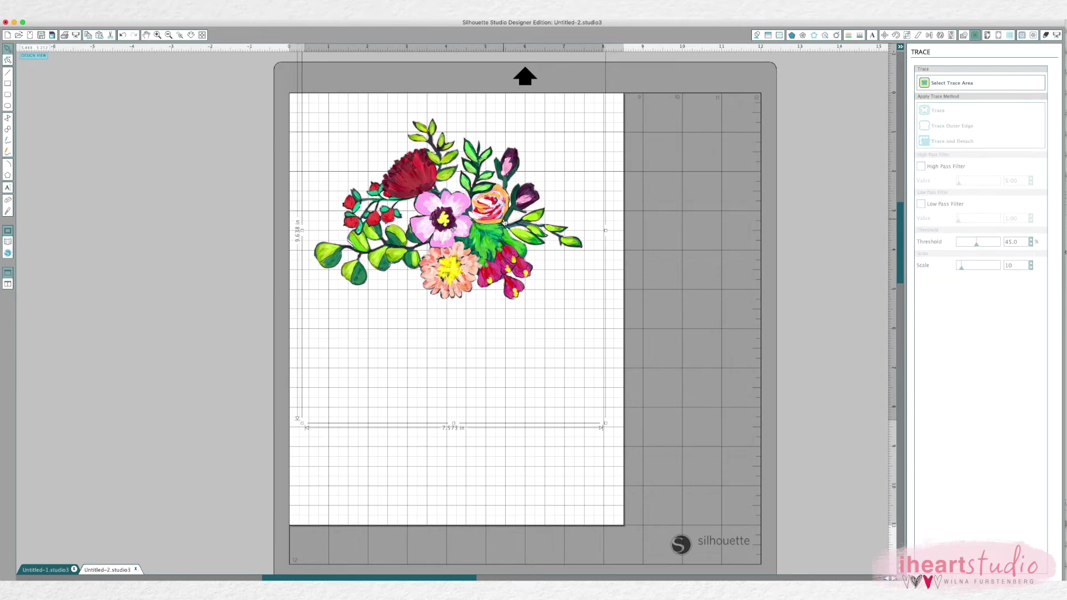
scroll(507, 215, "up", 5)
scroll(507, 221, "up", 3)
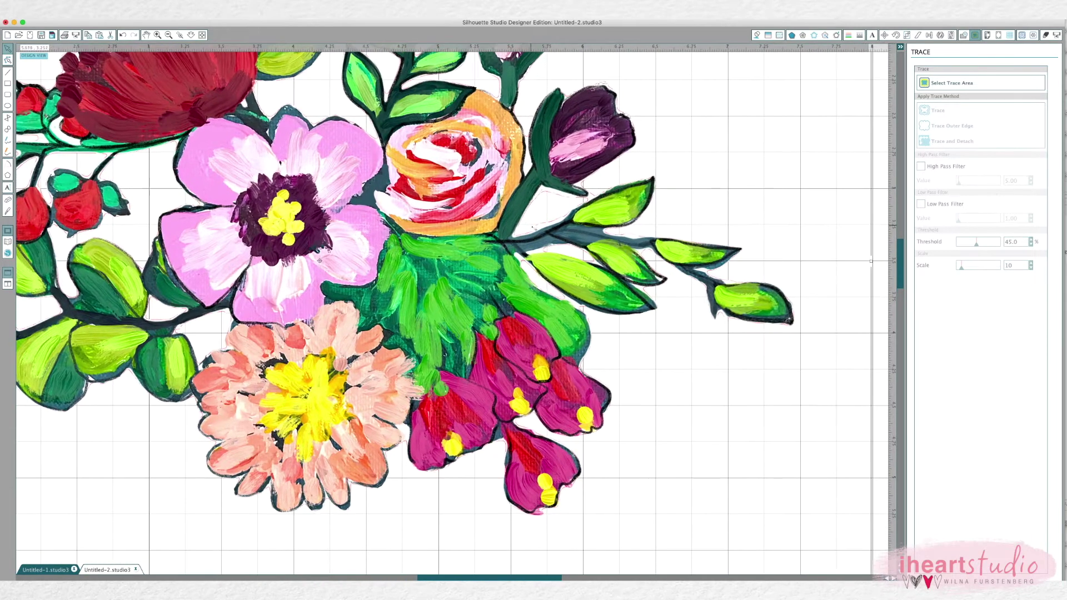
scroll(532, 225, "down", 4)
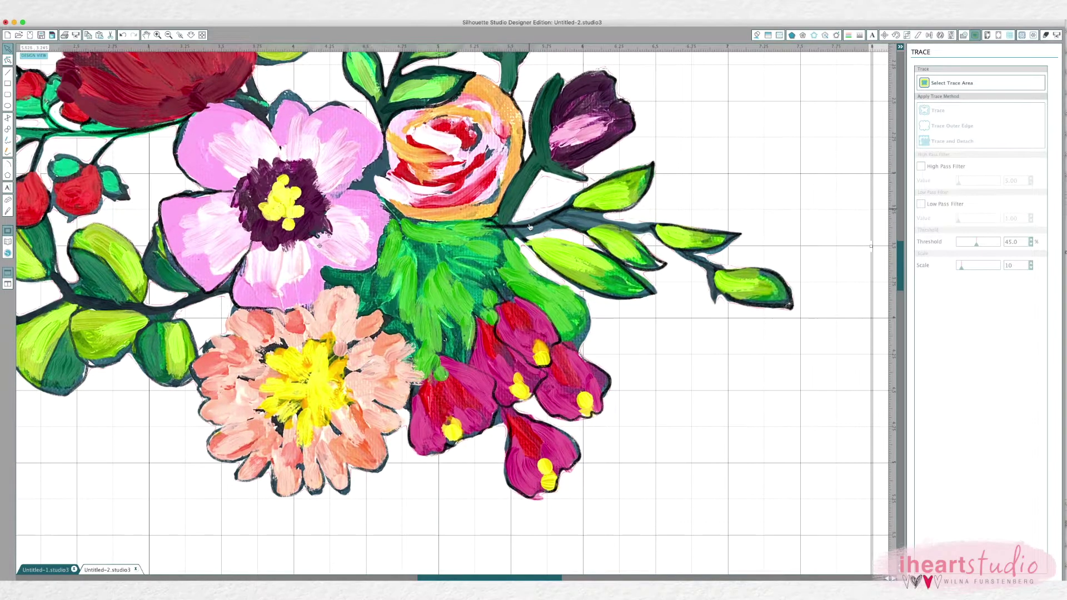
scroll(532, 227, "down", 8)
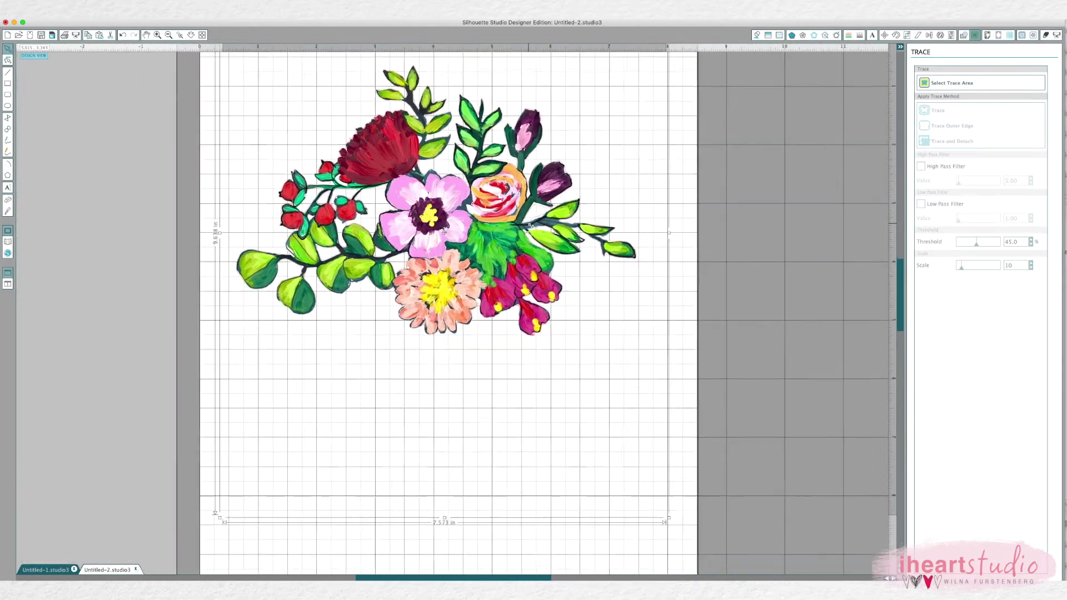
scroll(530, 225, "down", 2)
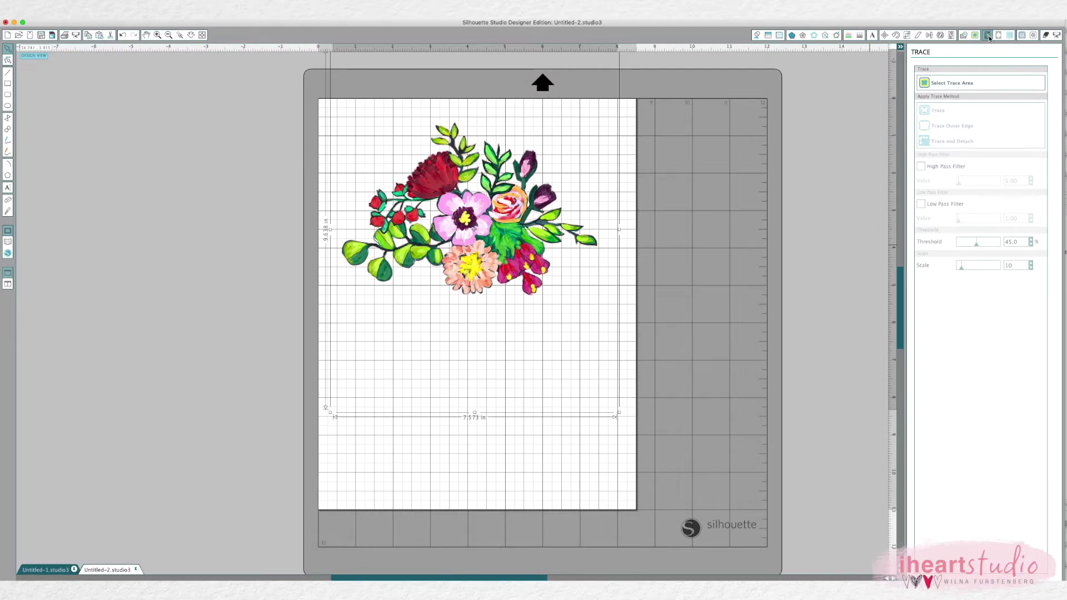
left_click(987, 35)
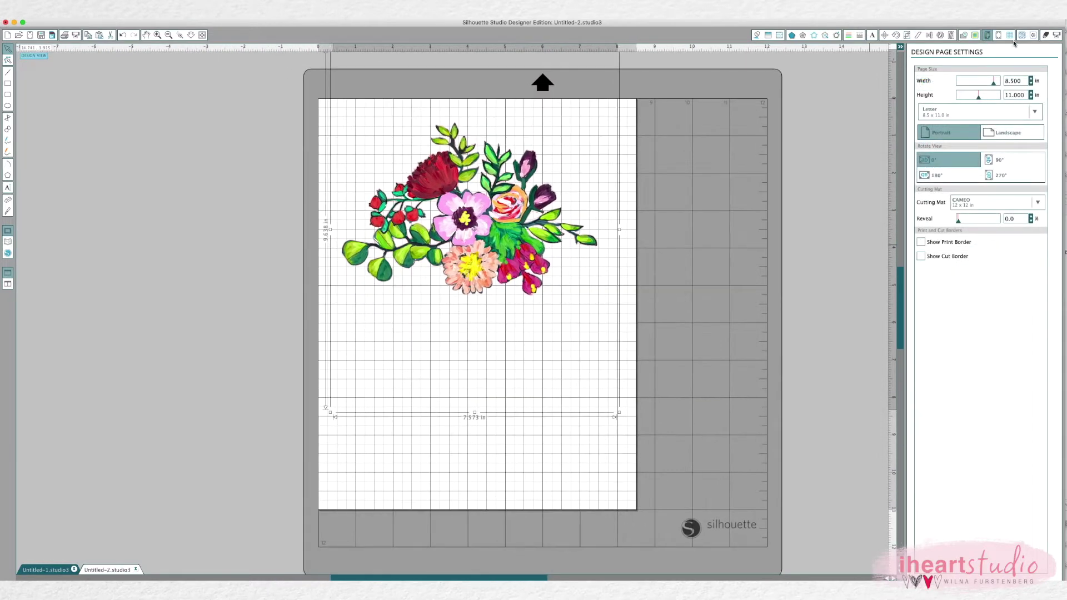
Turn on Type 1 registration marks for the page
left_click(998, 36)
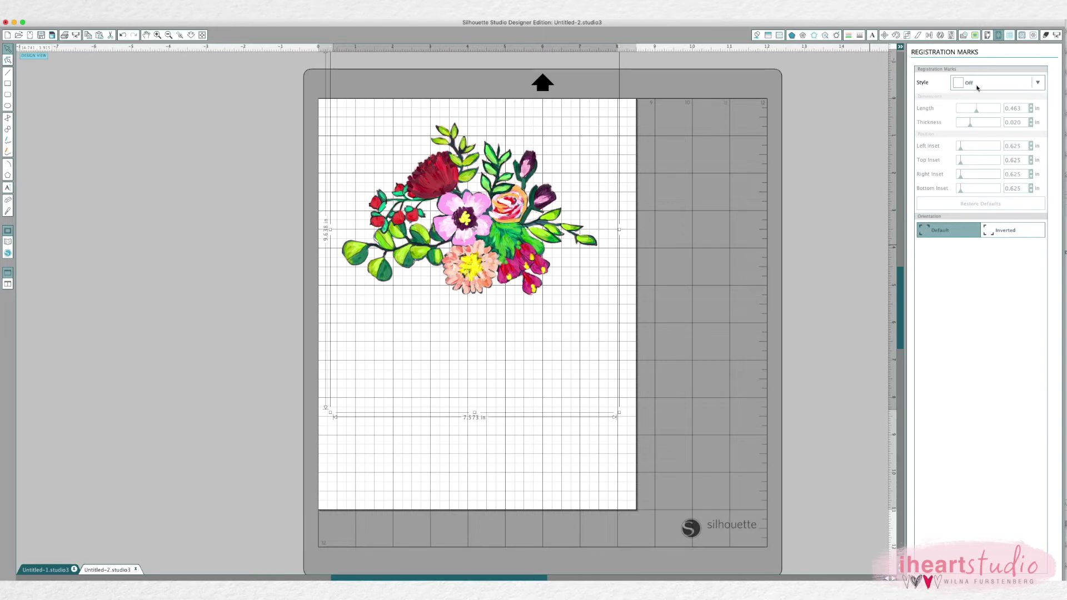
left_click(977, 87)
left_click(983, 115)
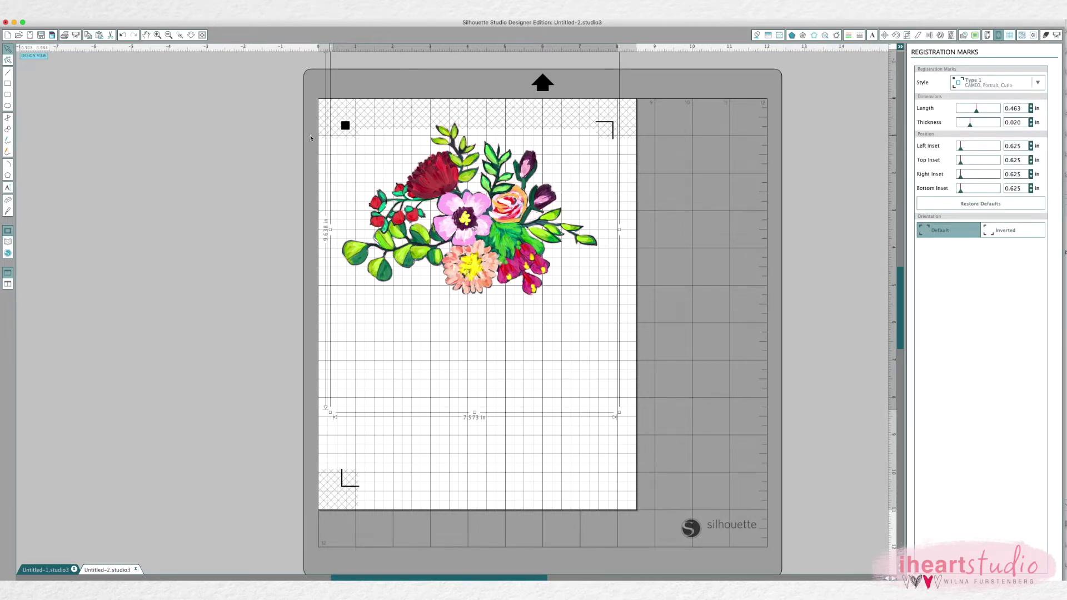
left_click(208, 182)
Nudge the bouquet down clear of the registration marks and re-center the page view
left_click_drag(434, 241, 440, 253)
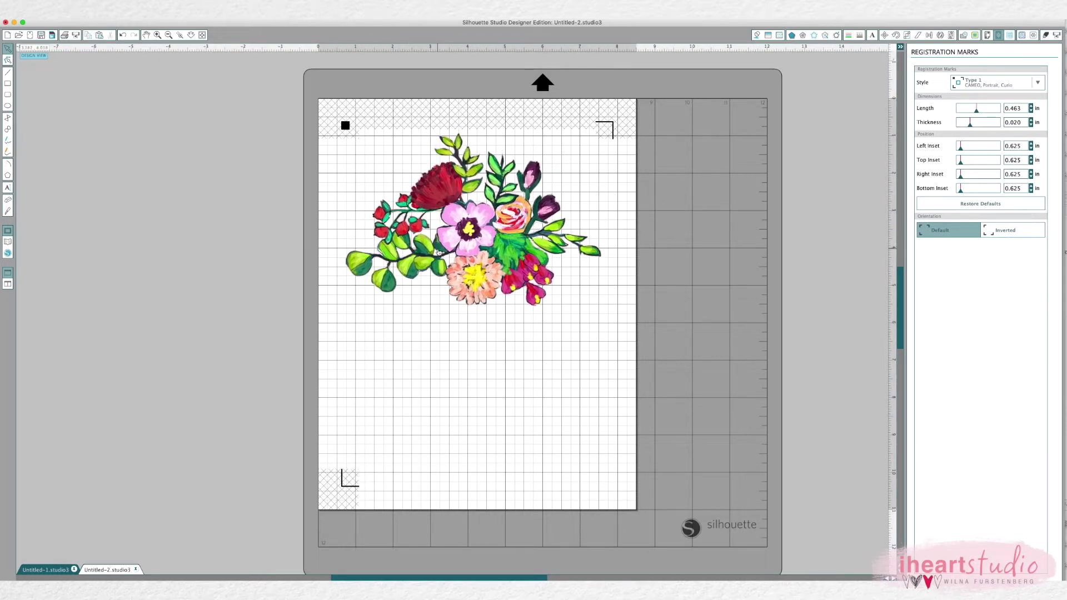
scroll(436, 252, "right", 2)
scroll(433, 251, "right", 10)
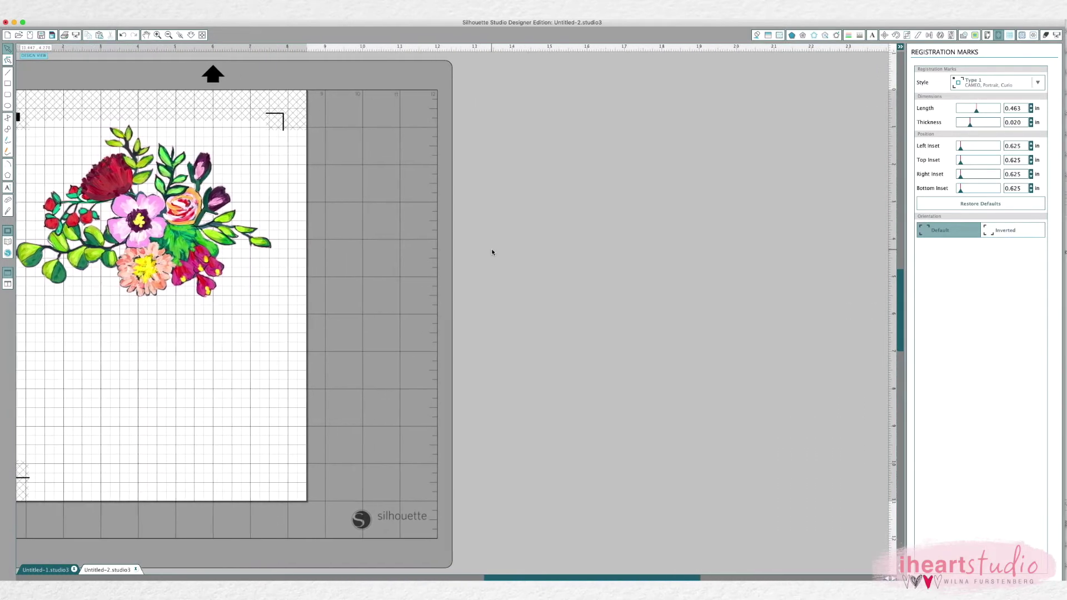
scroll(507, 250, "left", 5)
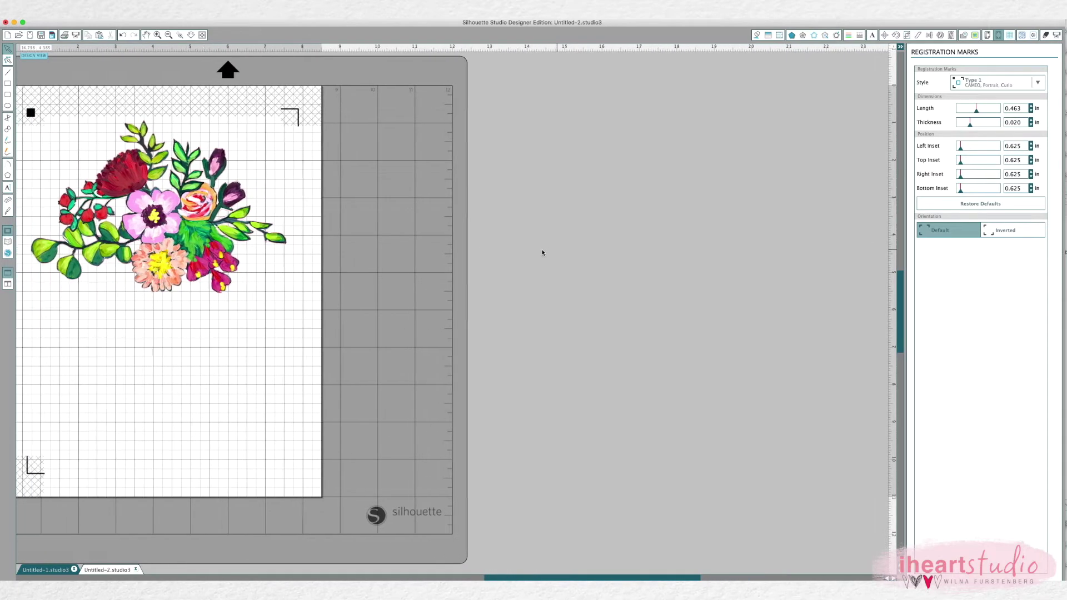
scroll(598, 252, "left", 1)
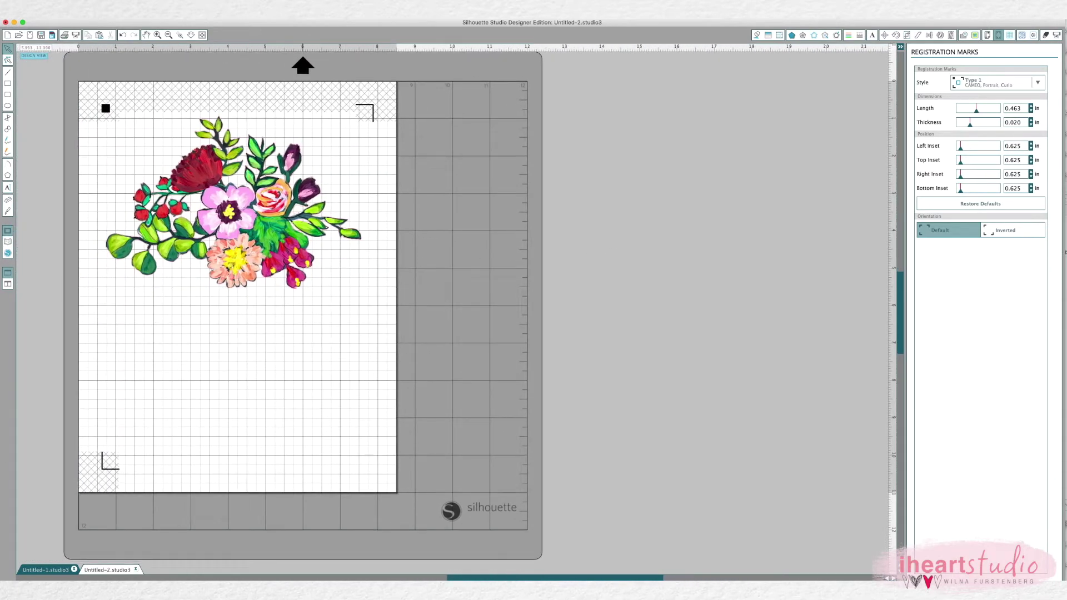
key("super+Tab")
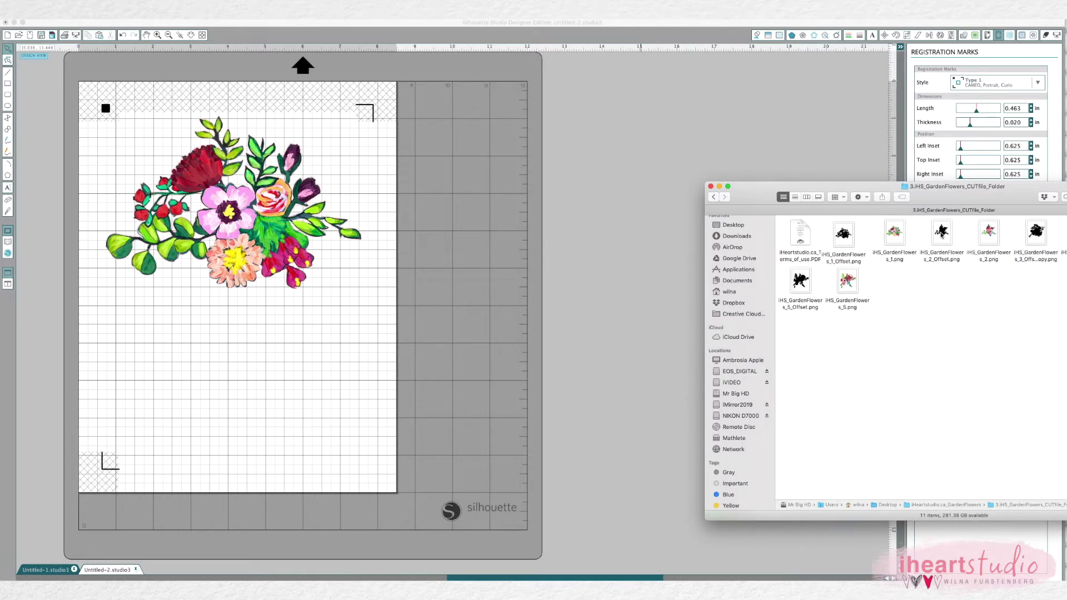
Drop IHS_GardenFlowers_2_Offset.png onto the canvas and bring up the trace options
left_click_drag(942, 233, 619, 367)
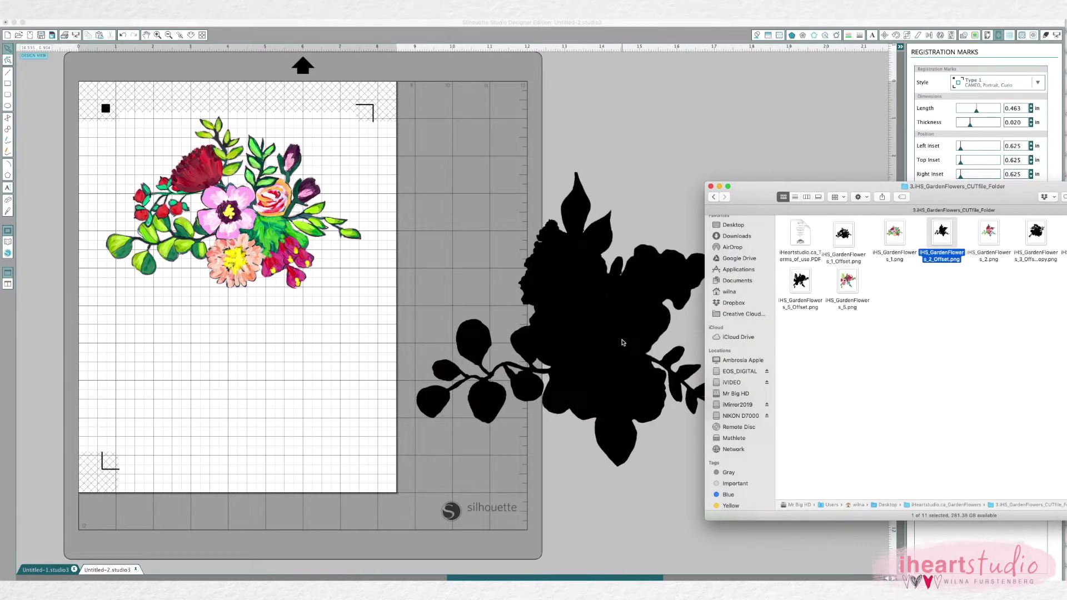
left_click(622, 342)
left_click(974, 36)
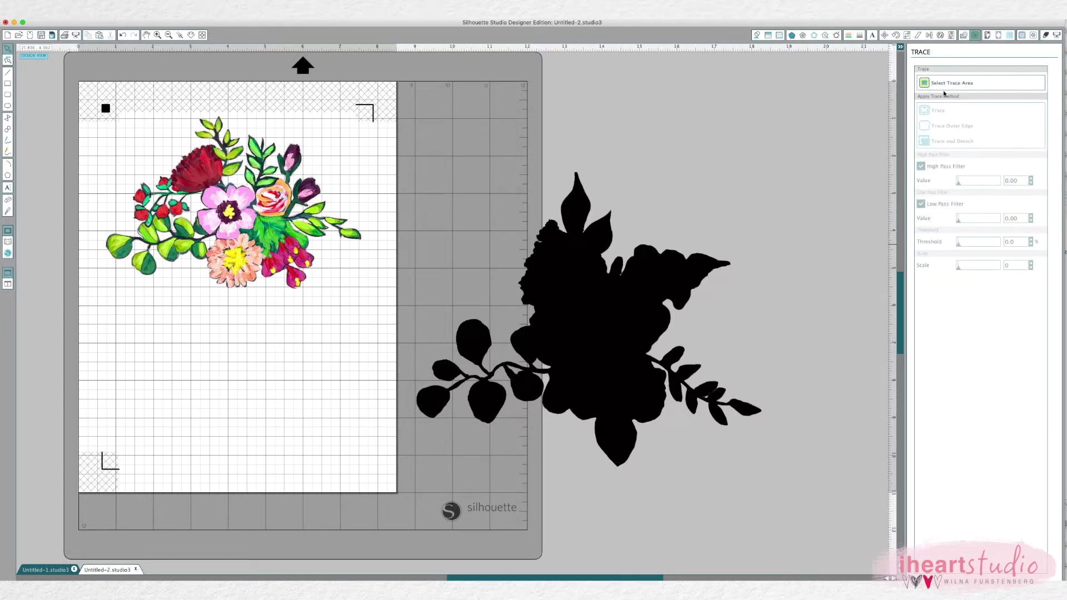
Trace the second black silhouette with High Pass Filter off, then delete the black image
left_click(944, 84)
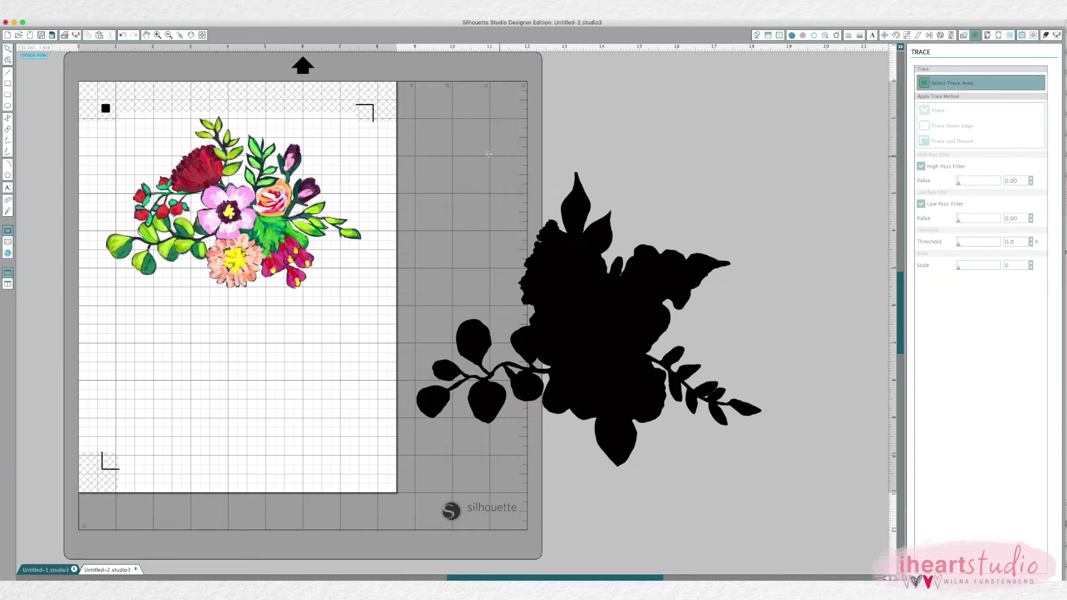
mouse_move(421, 144)
left_mouse_down()
mouse_move(767, 512)
mouse_move(826, 545)
left_mouse_up()
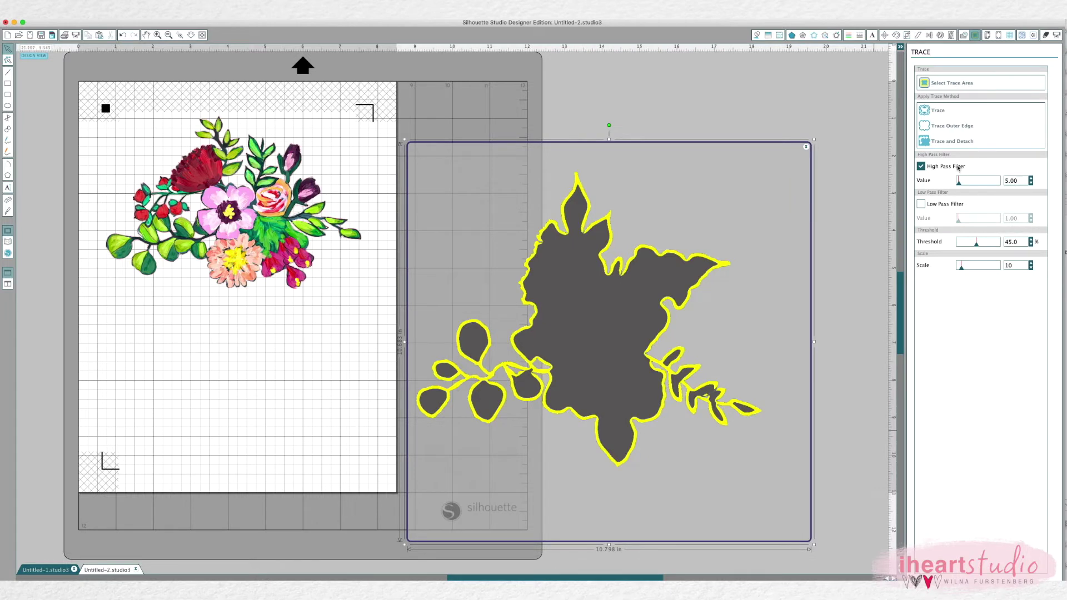
left_click(921, 166)
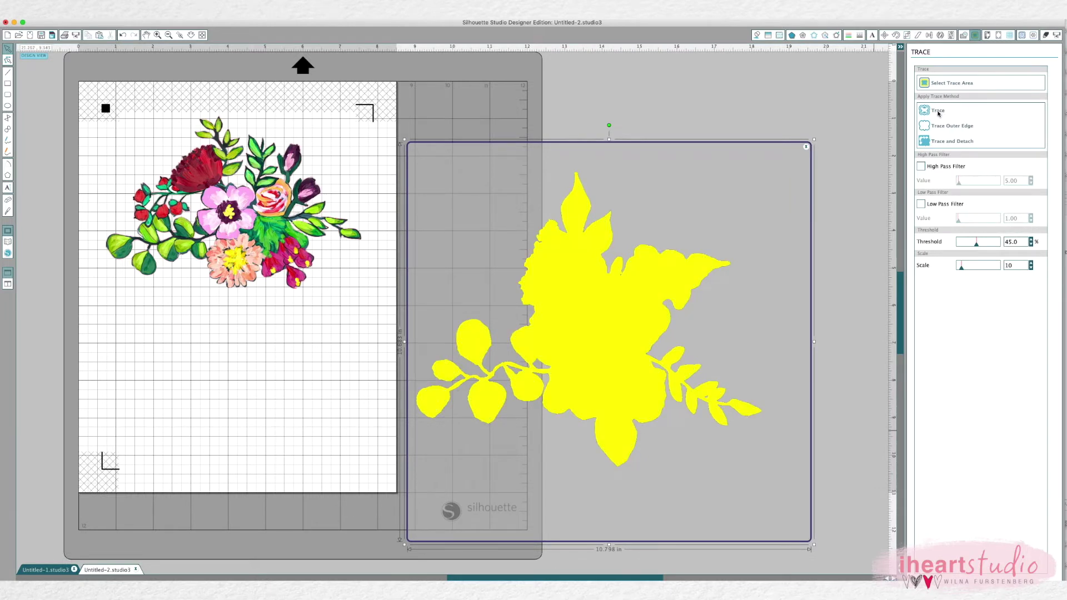
left_click(938, 112)
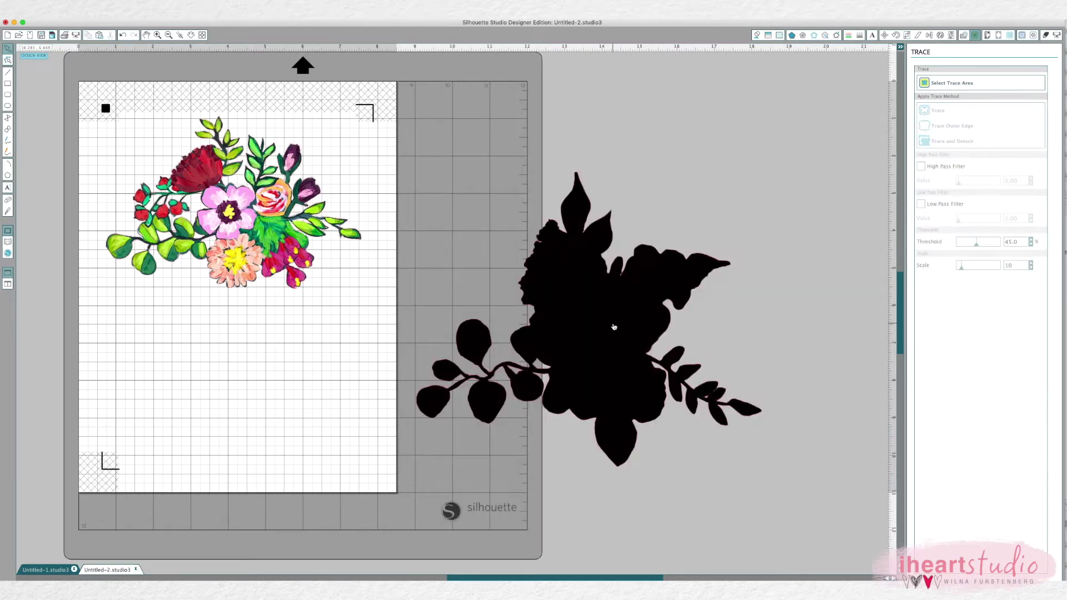
left_click_drag(614, 327, 828, 328)
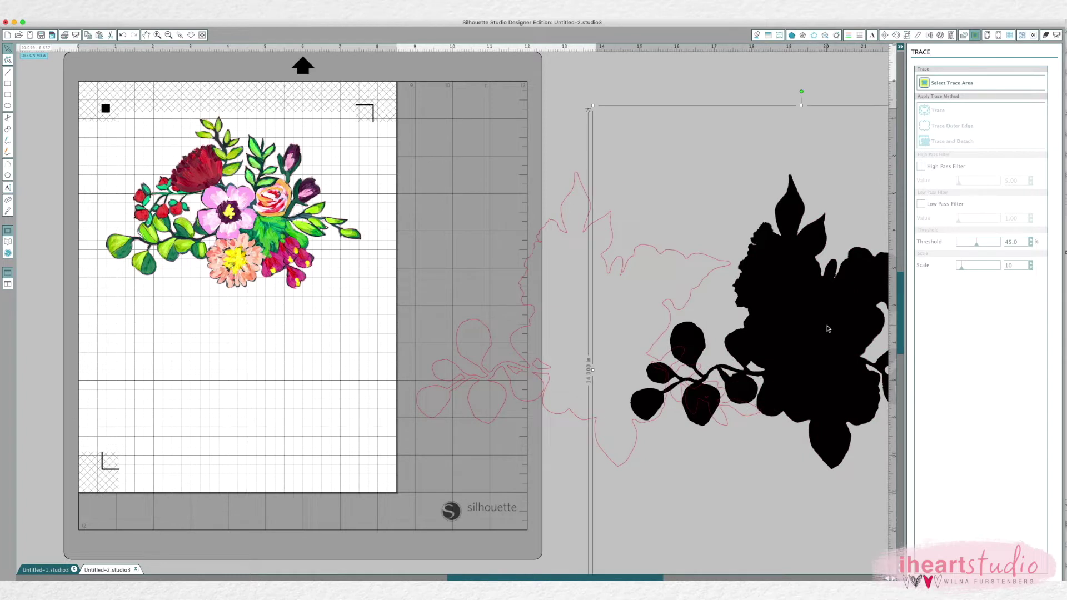
key("Delete")
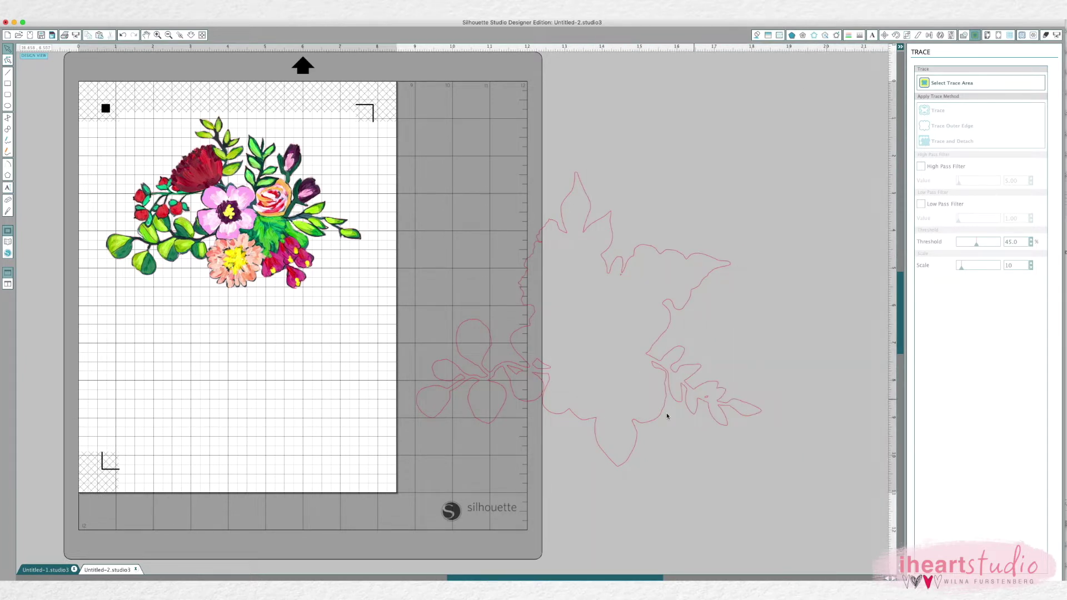
key("super+Tab")
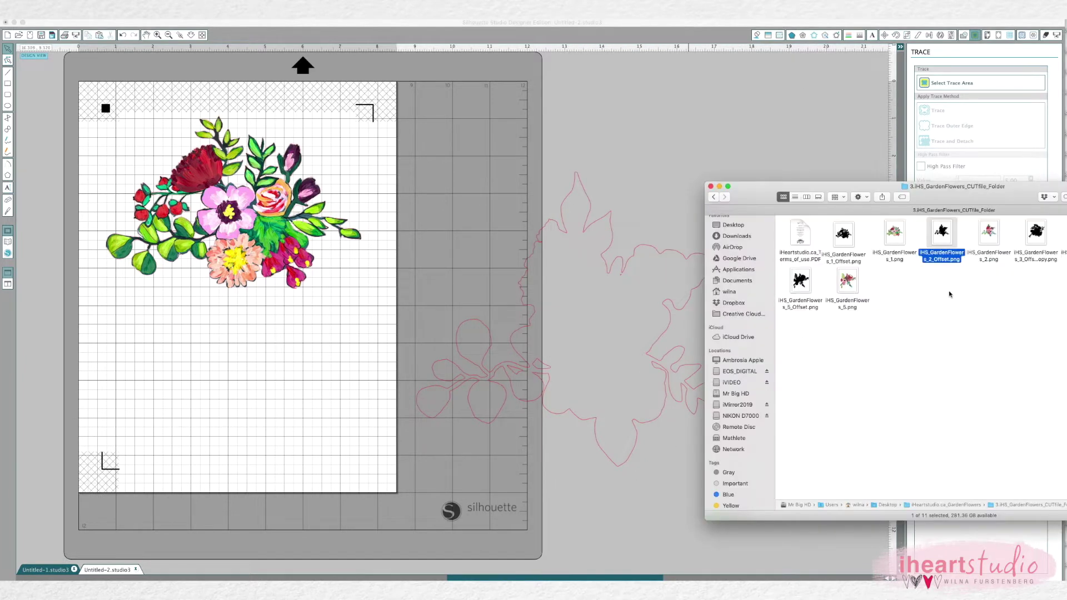
Place IHS_GardenFlowers_2.png on the canvas and align it over the second red outline
left_click_drag(989, 232, 252, 485)
left_click(259, 476)
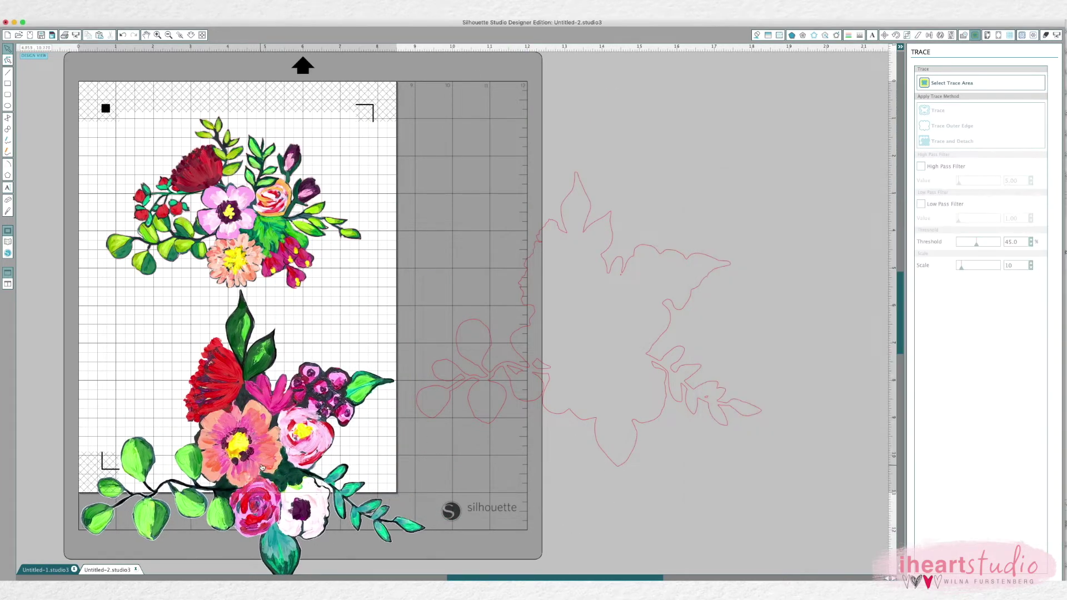
mouse_move(261, 448)
left_mouse_down()
mouse_move(605, 392)
mouse_move(597, 331)
left_mouse_up()
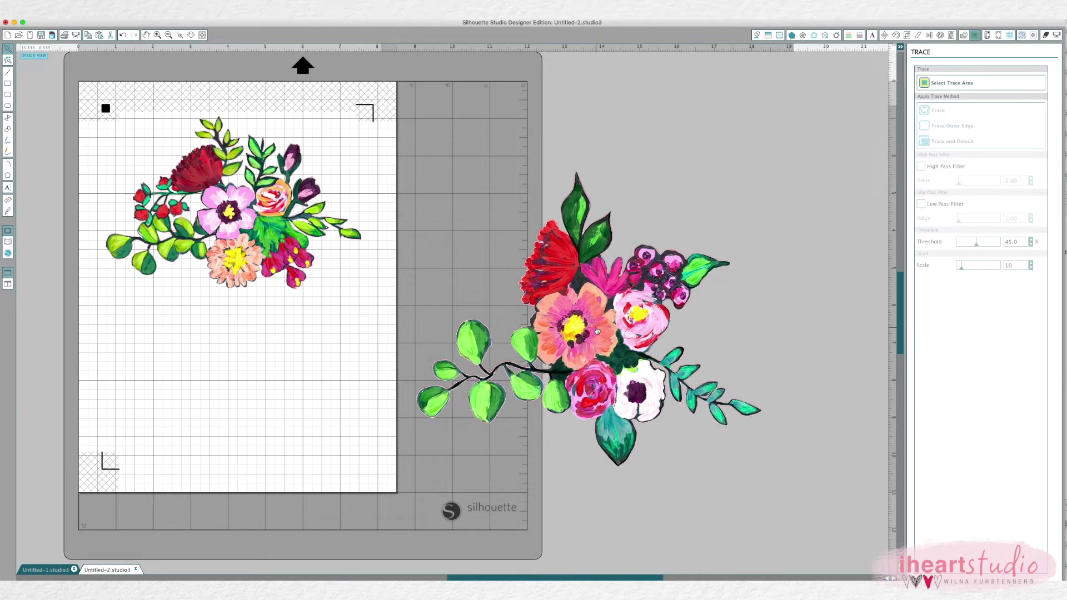
Group the second flower print with its cut outline and move it onto the mat
left_click(637, 259)
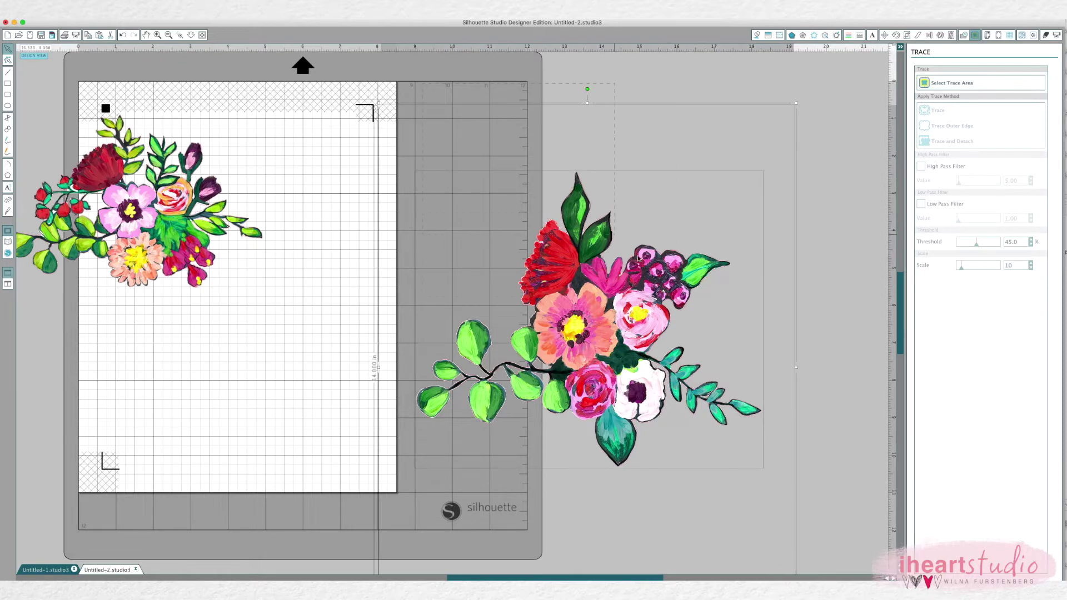
right_click(607, 307)
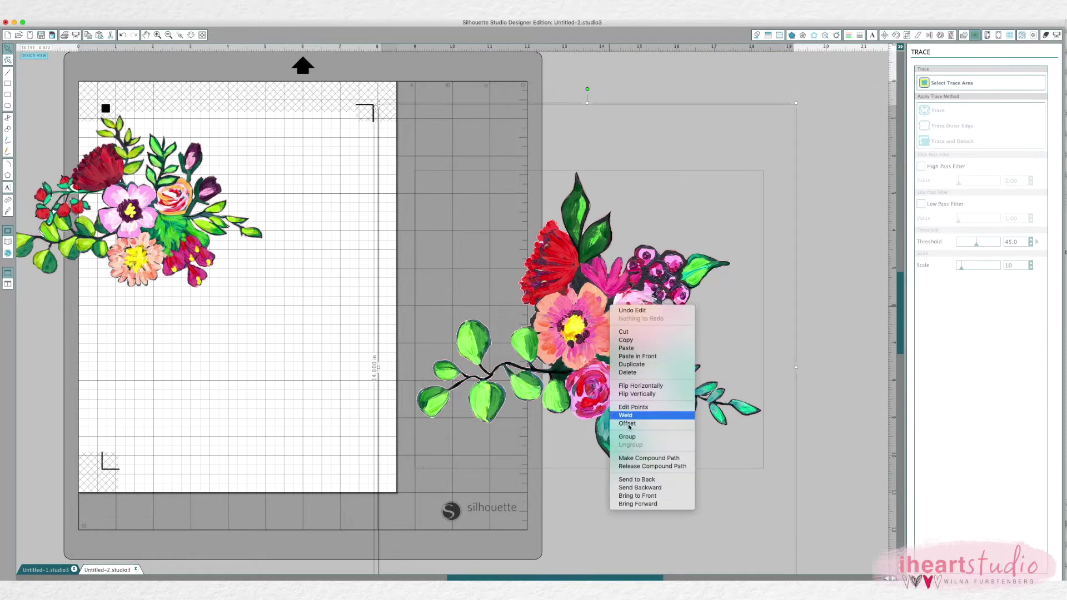
left_click(650, 438)
left_click_drag(620, 298, 463, 324)
Shrink the second bouquet and position it below the re-centred first bouquet
mouse_move(637, 132)
left_mouse_down()
mouse_move(625, 145)
mouse_move(637, 133)
left_mouse_up()
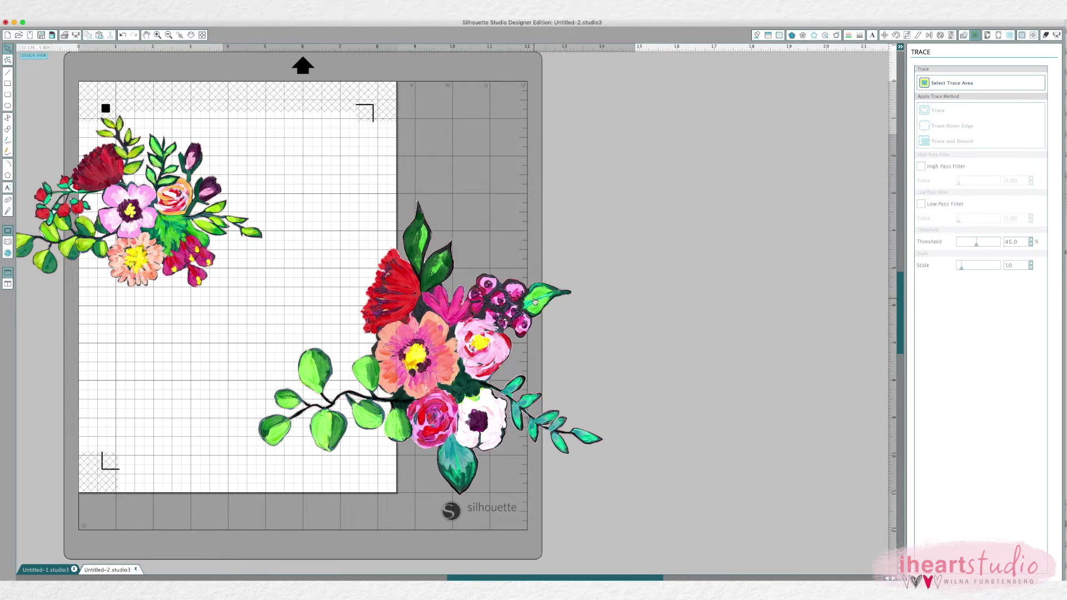
left_click_drag(638, 133, 472, 303)
left_click_drag(287, 421, 221, 385)
left_click_drag(166, 215, 274, 202)
left_click_drag(259, 332, 241, 360)
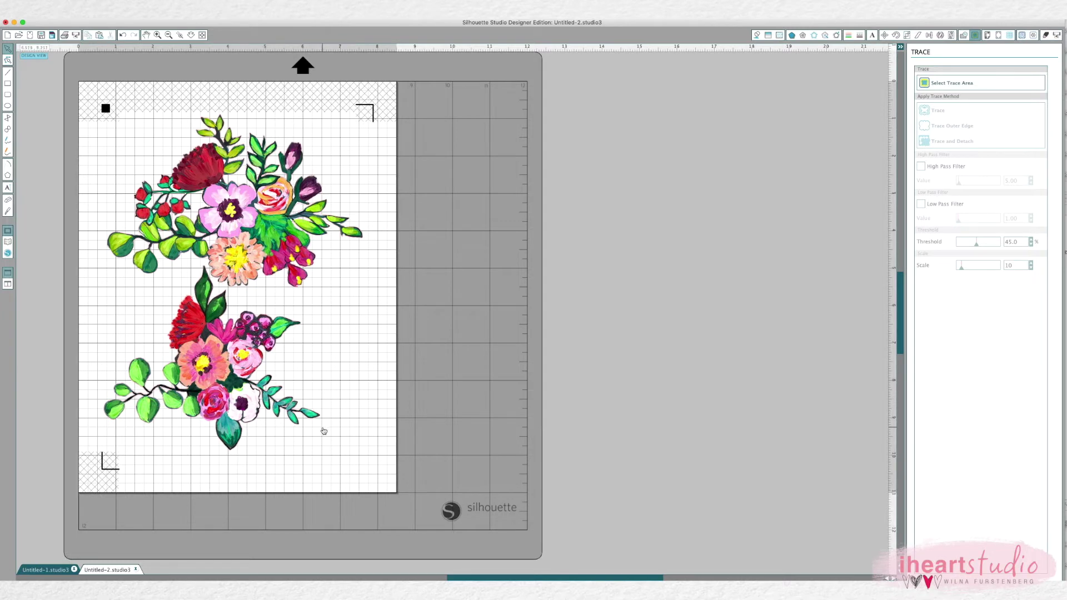
Rotate the lower bouquet counter-clockwise in two turns and nudge it up beneath the first
left_click(279, 413)
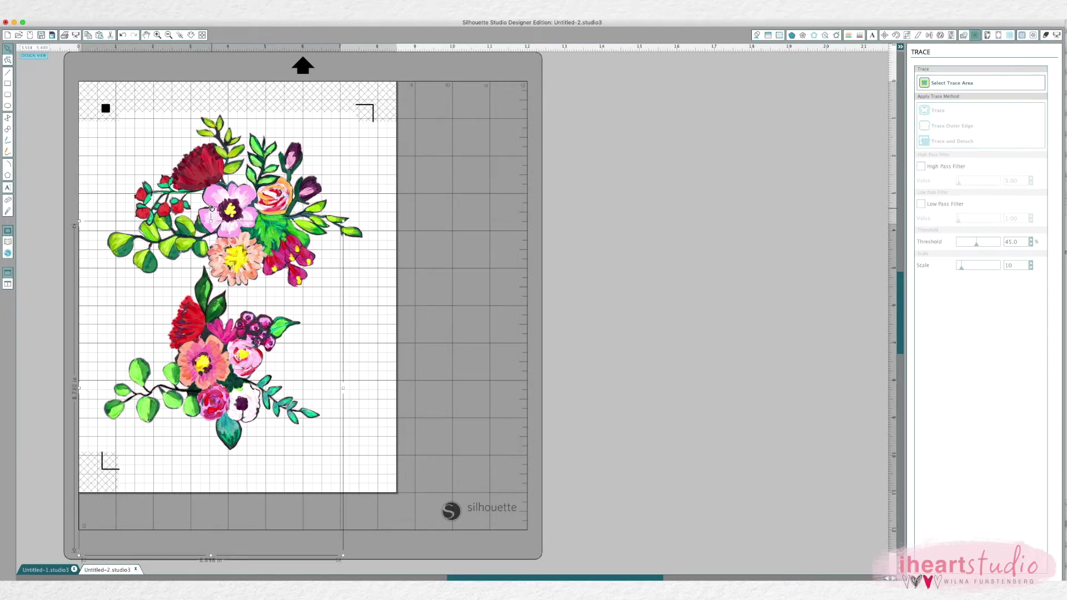
left_click_drag(212, 207, 177, 211)
left_click_drag(230, 394, 254, 397)
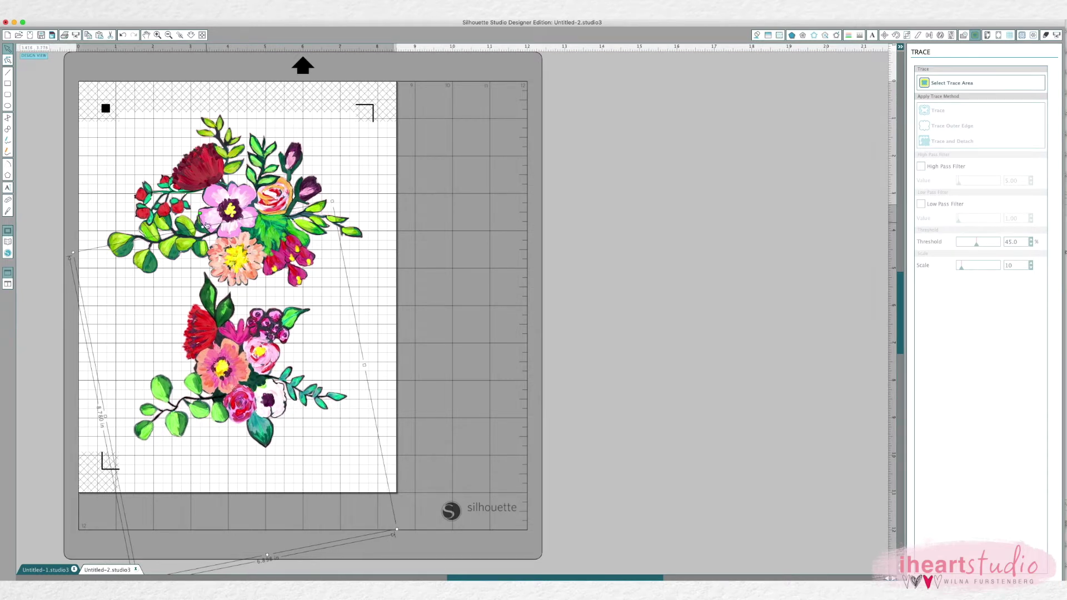
left_click_drag(200, 214, 168, 225)
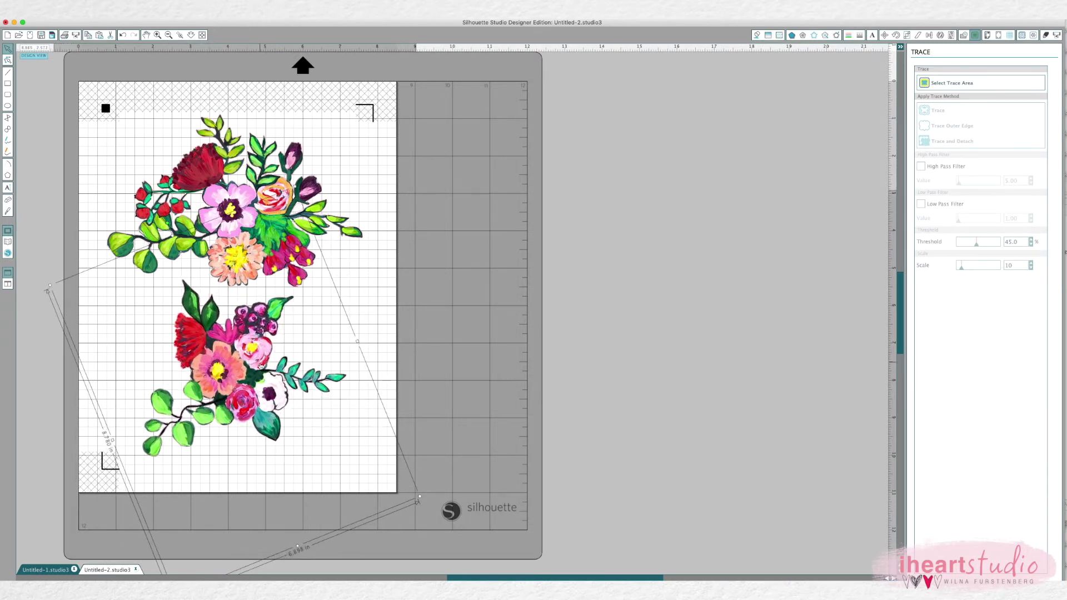
left_click_drag(261, 365, 257, 351)
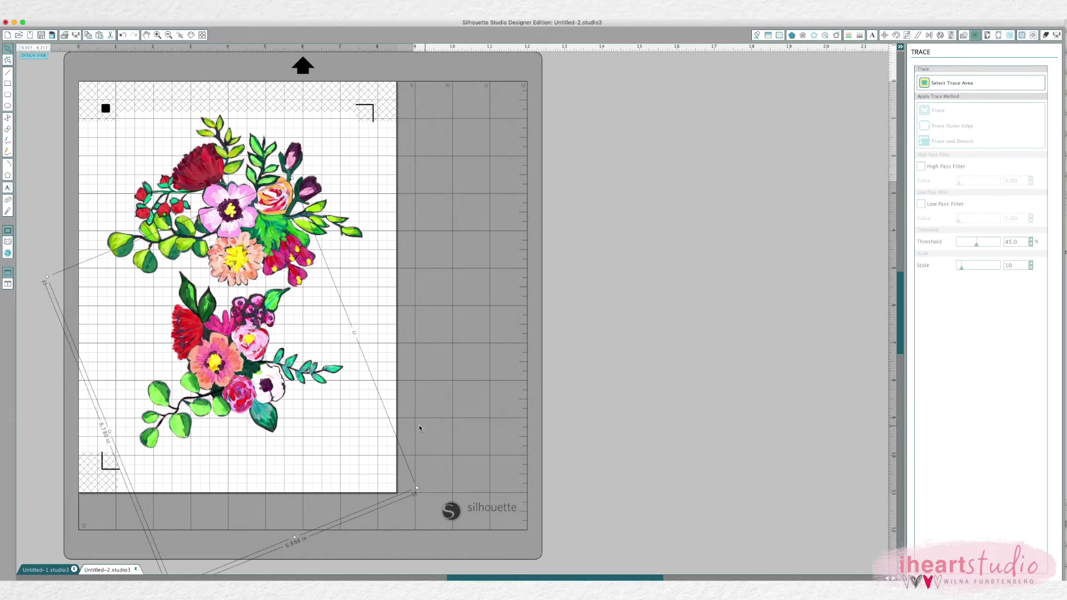
left_click(448, 425)
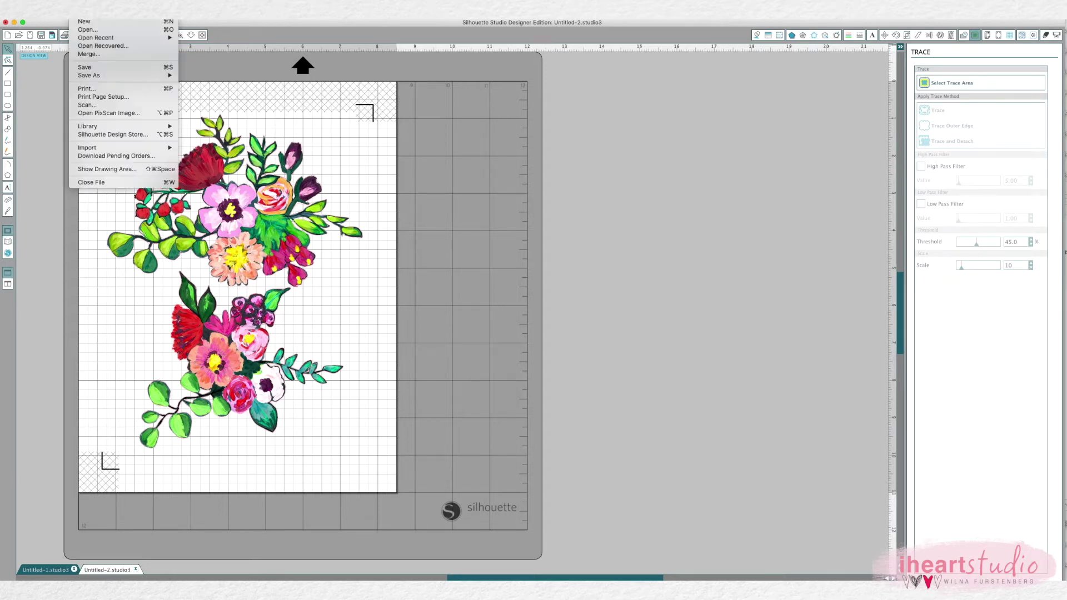
left_click(90, 99)
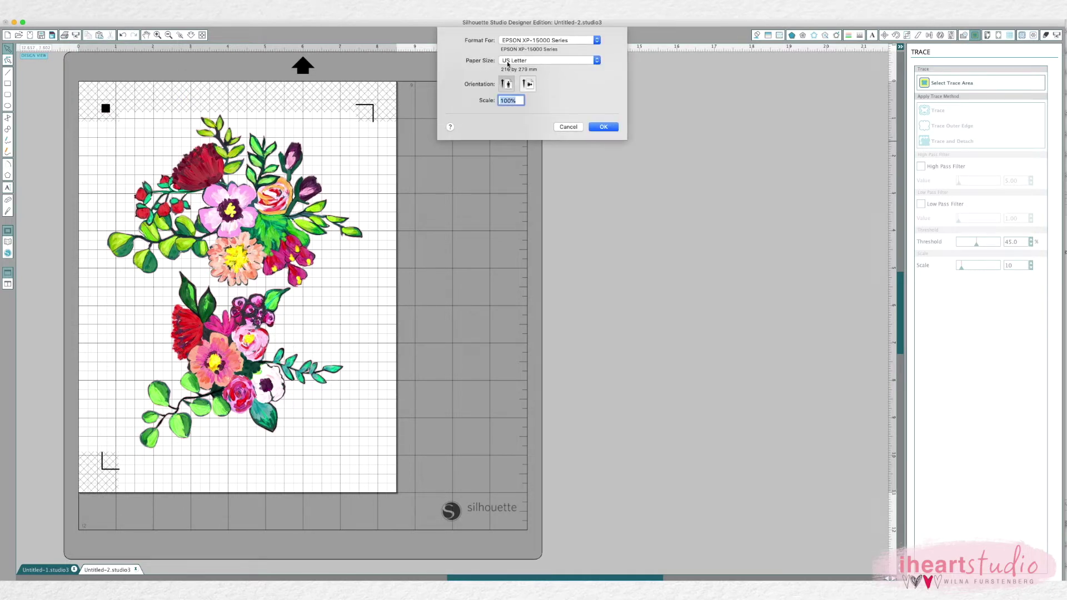
left_click(505, 62)
mouse_move(508, 62)
left_click(617, 60)
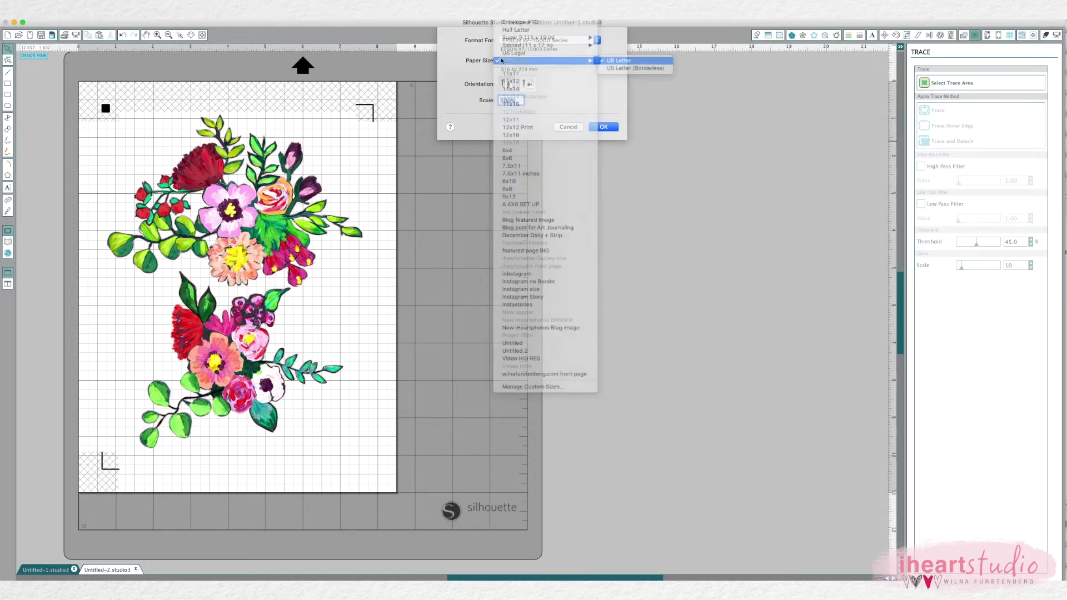
left_click(598, 127)
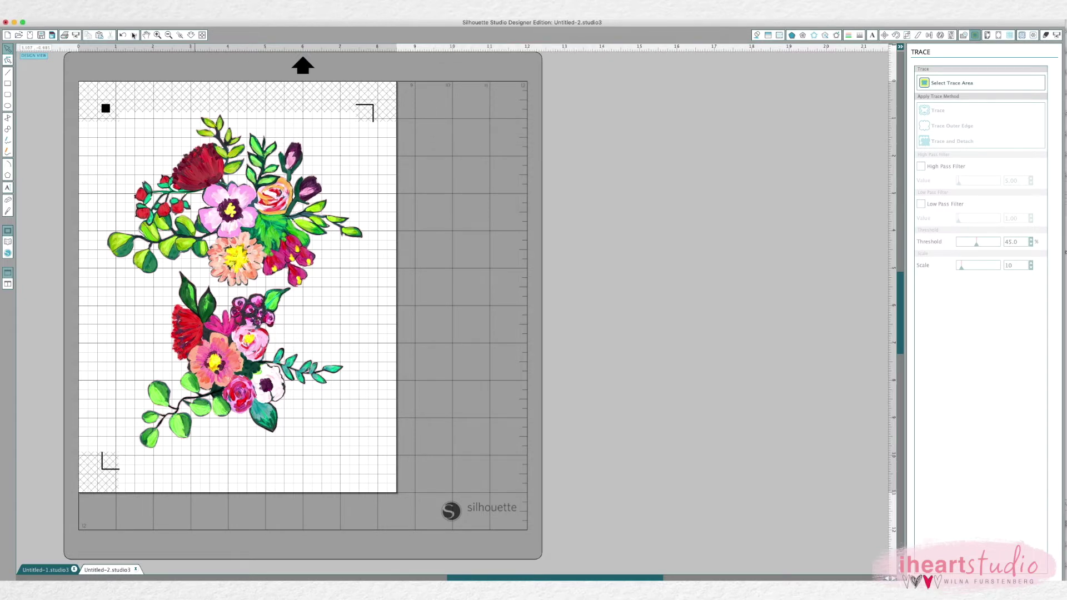
left_click(80, 17)
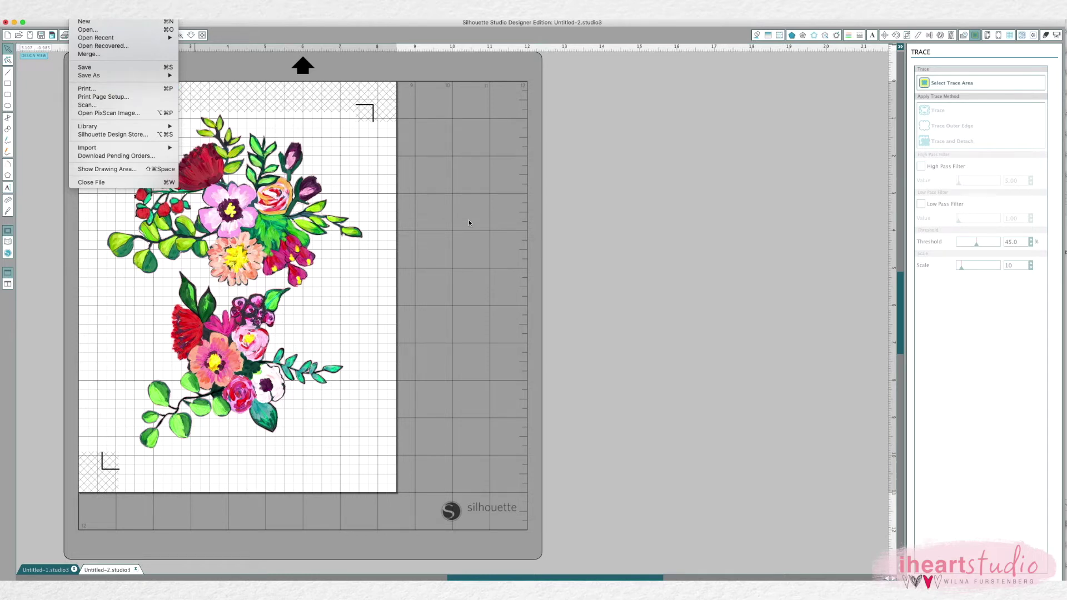
left_click(450, 374)
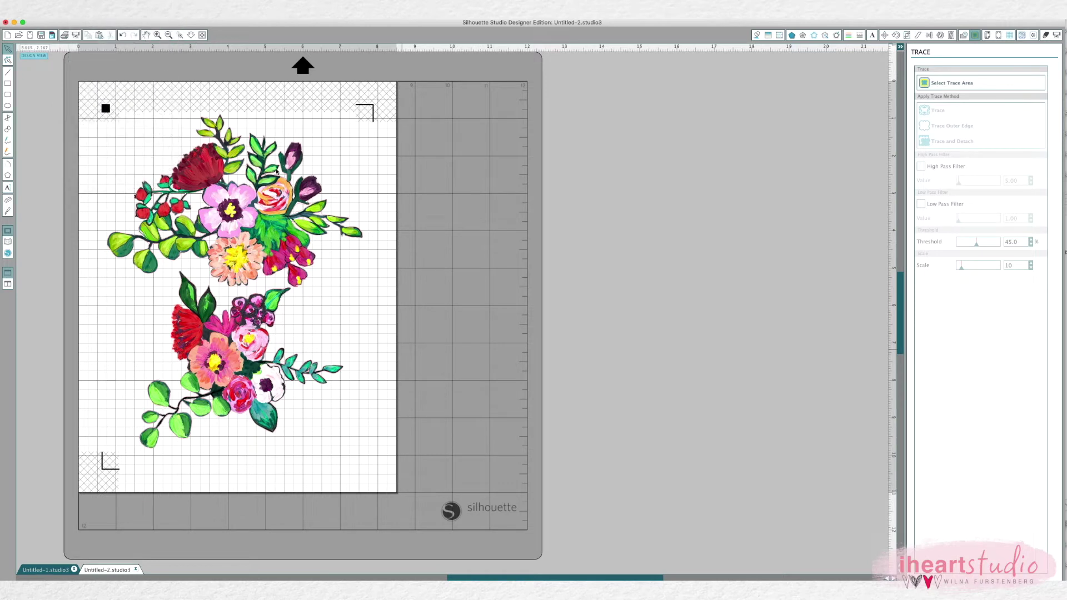
left_click_drag(277, 172, 353, 217)
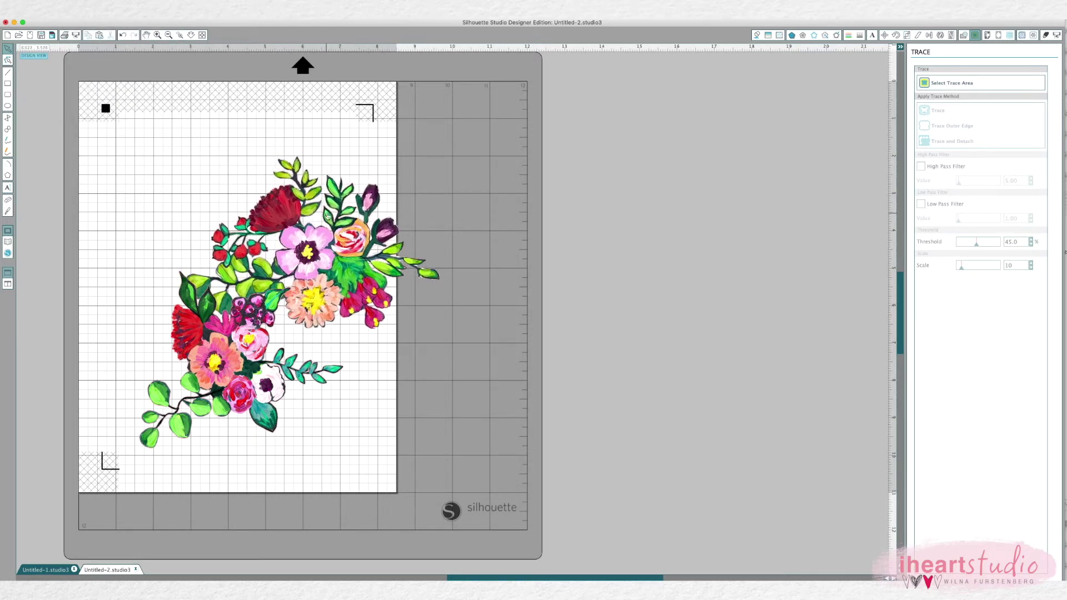
key("super+z")
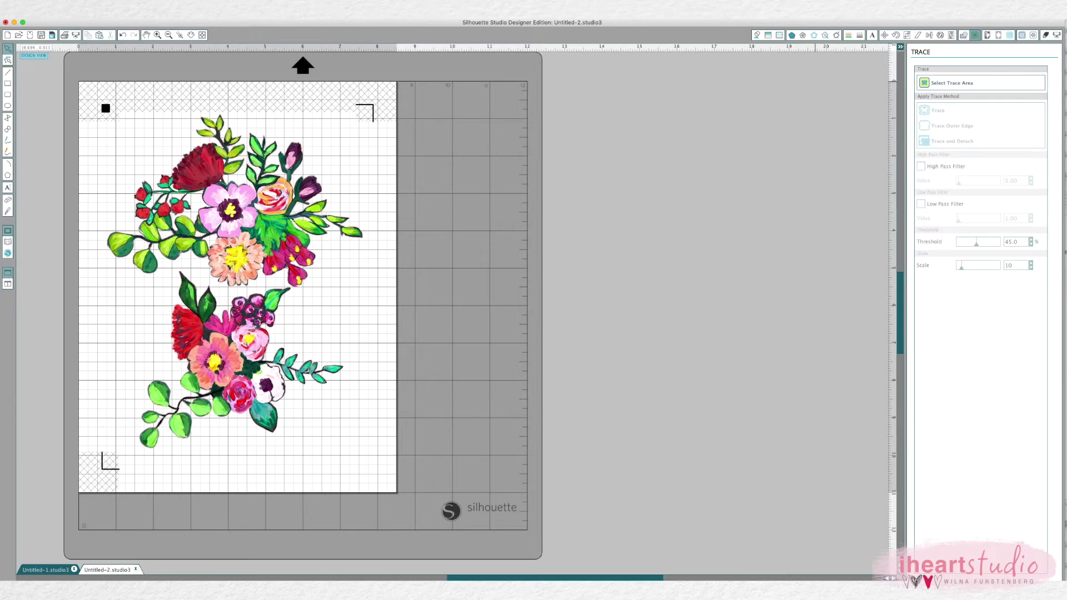
Show the cut settings: Ratchet Blade, speed 5, thickness 33, double cut
left_click(1045, 35)
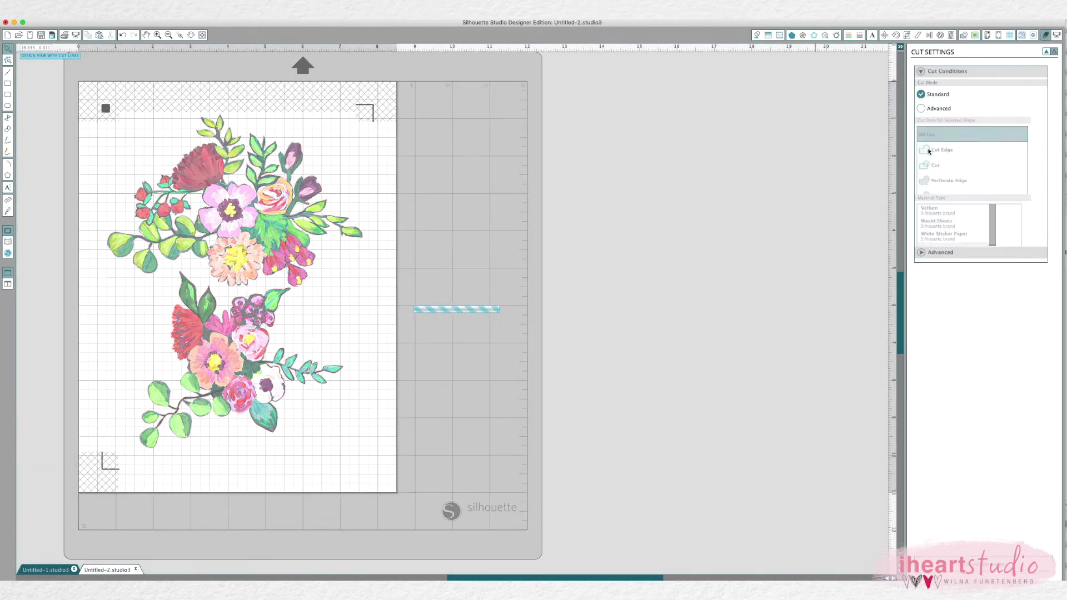
left_click(957, 275)
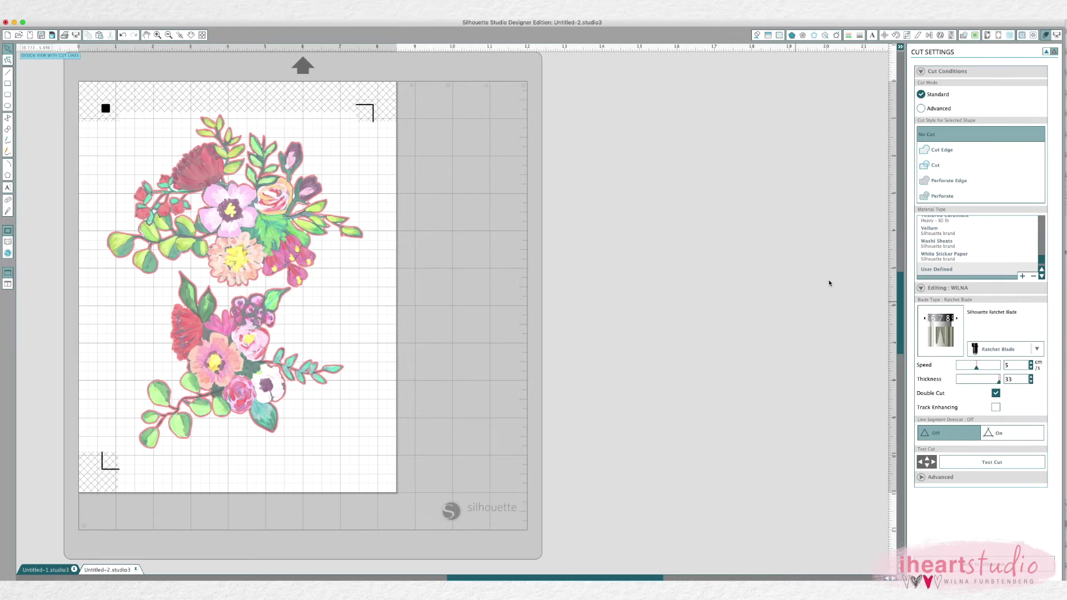
left_click(988, 35)
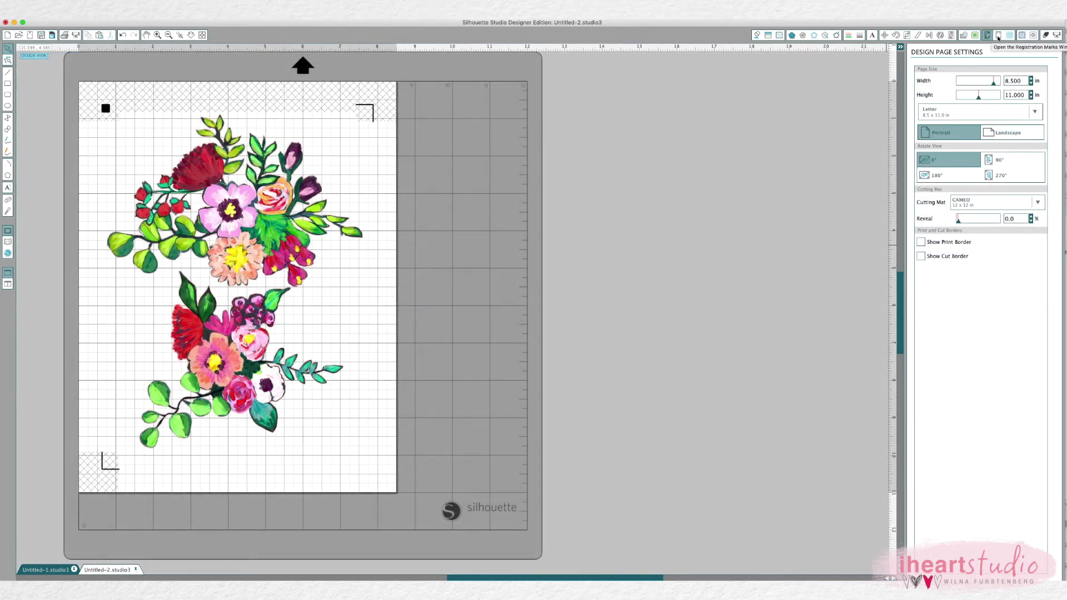
Set the page to 12 × 12 inches and drag IHS_GardenFlowers_5_Offset.png onto the mat
left_click(998, 36)
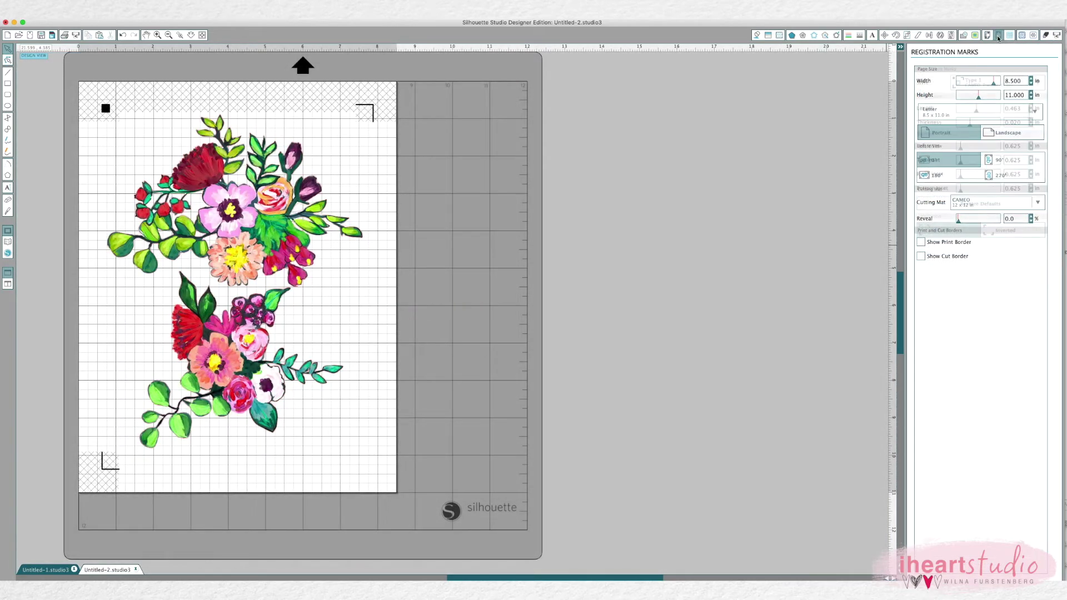
left_click(988, 36)
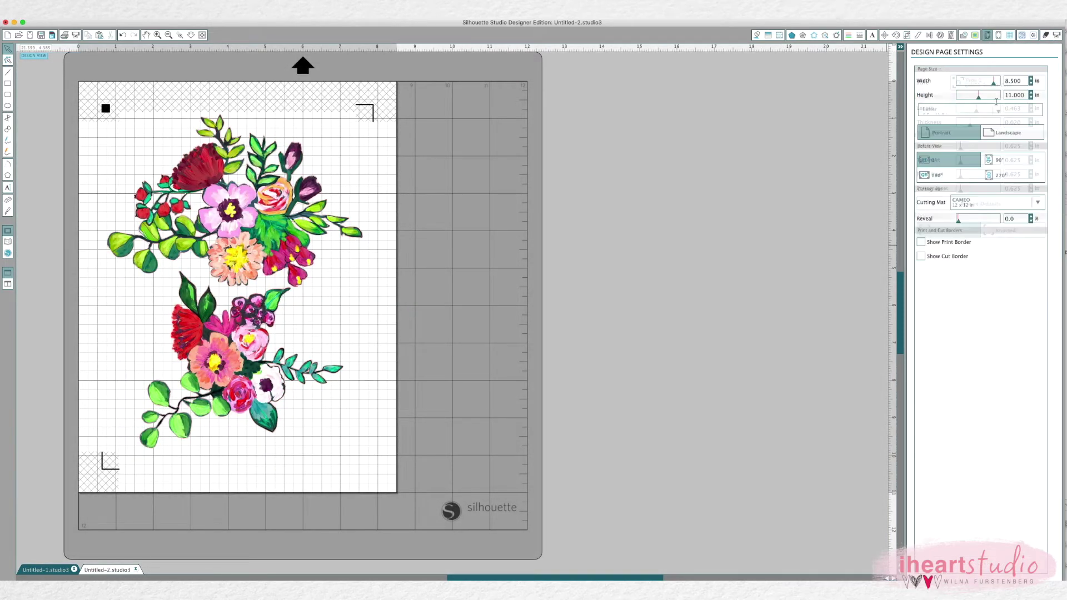
left_click_drag(1021, 83, 999, 84)
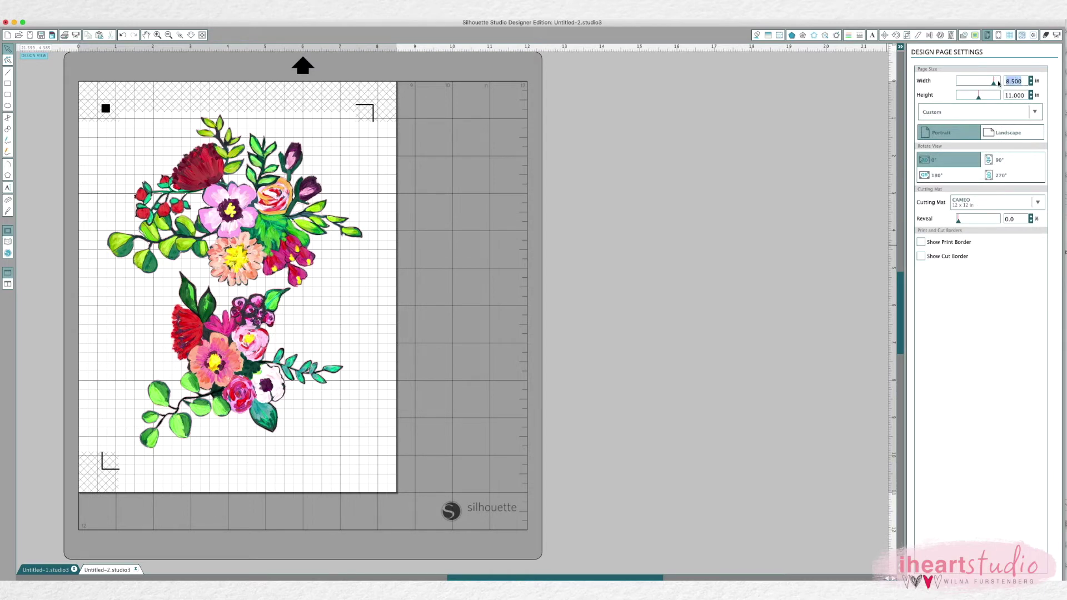
type("12")
double_click(1026, 95)
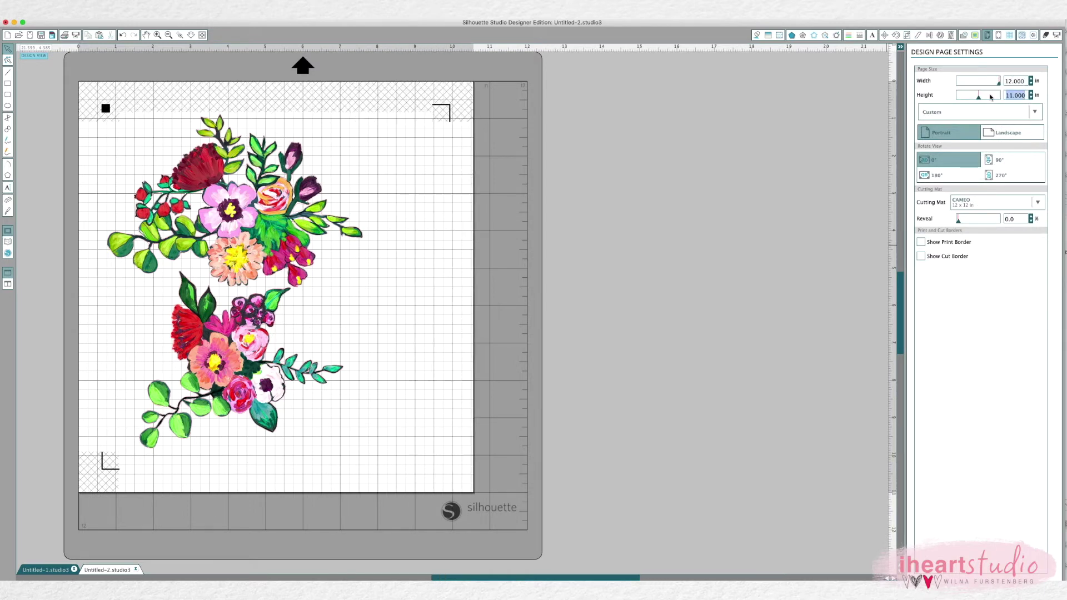
type("12")
key("Return")
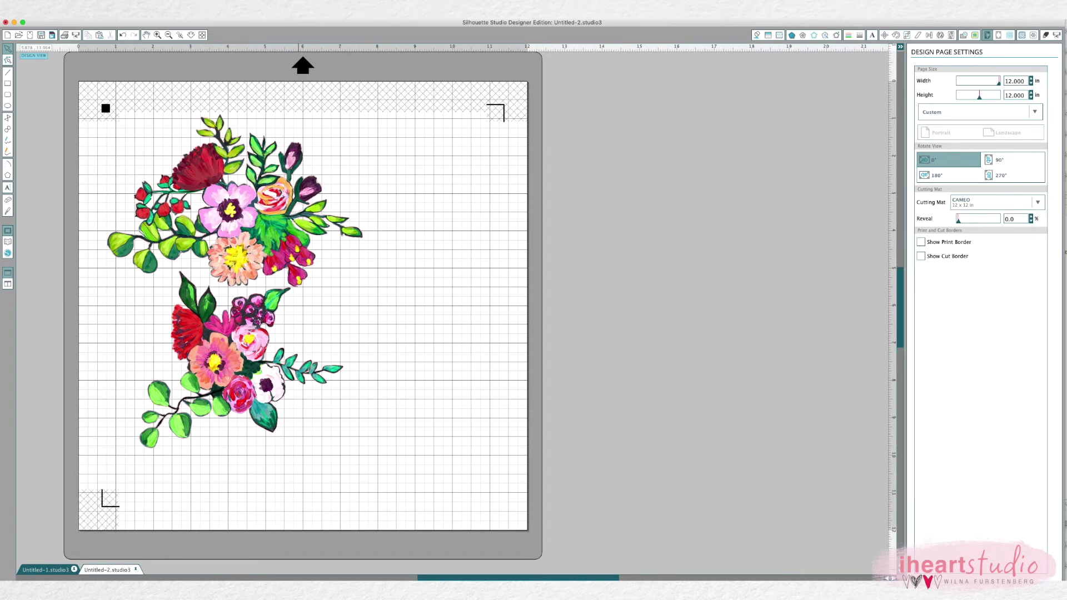
key("super+Tab")
left_click_drag(800, 282, 390, 272)
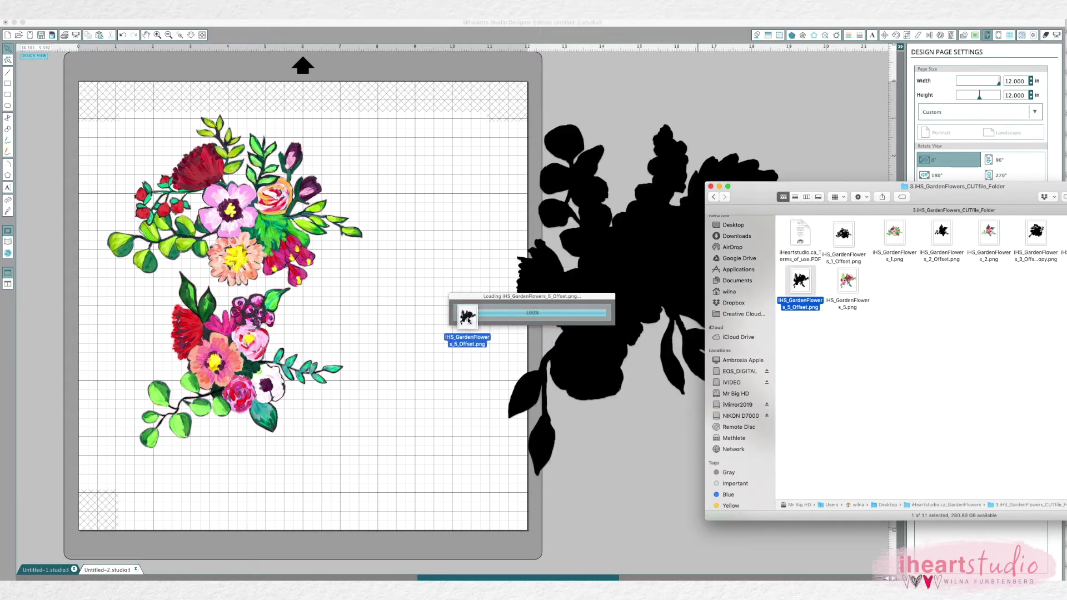
Trace the black offset silhouette into cut lines without high pass filter, then delete the image
left_click_drag(525, 332, 624, 293)
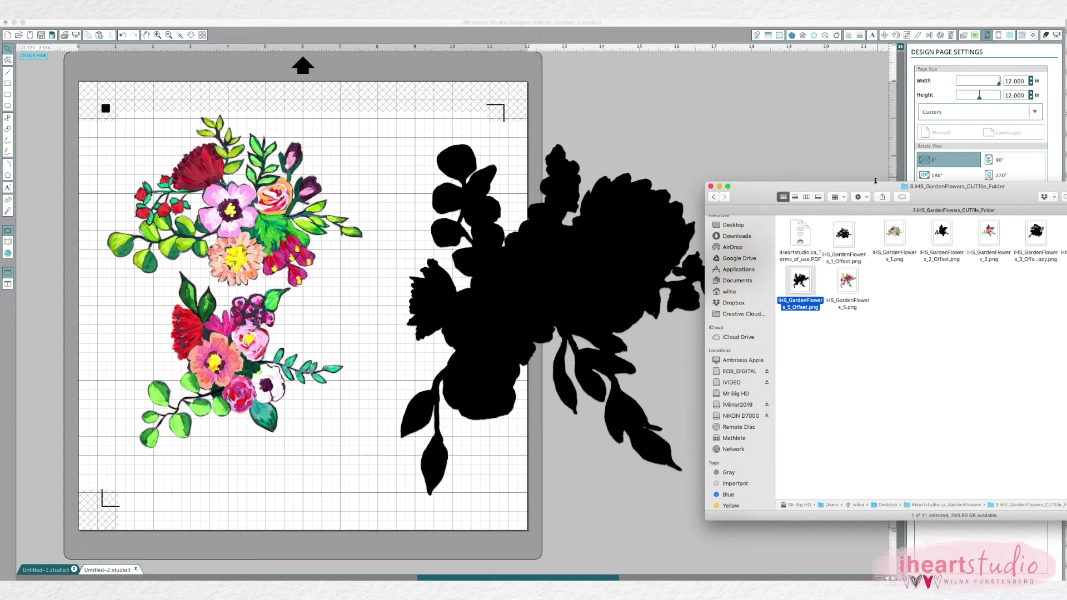
left_click(810, 176)
left_click(975, 35)
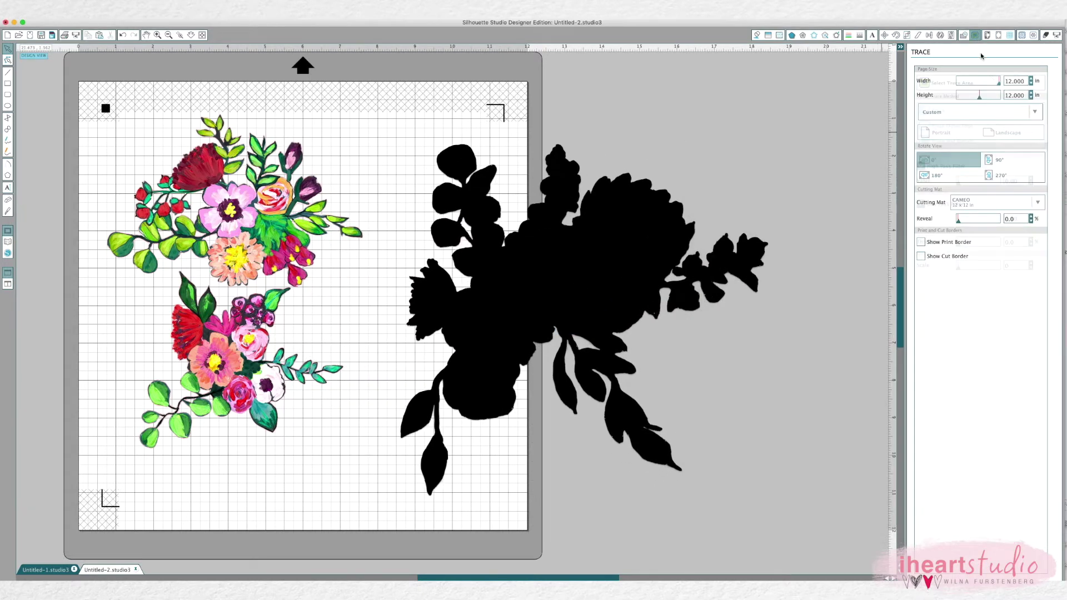
left_click(943, 84)
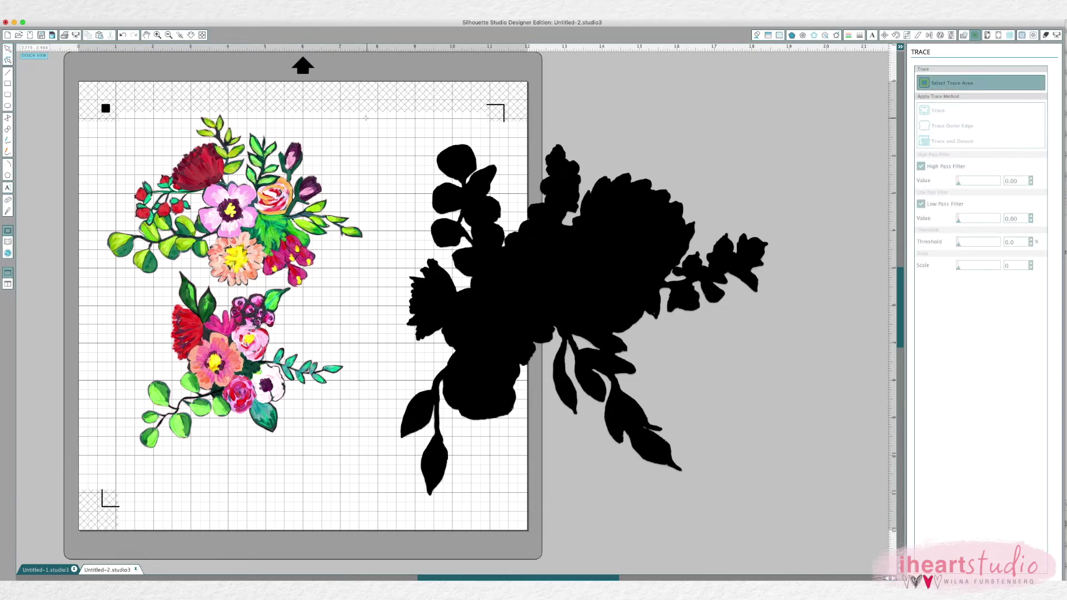
left_click_drag(367, 118, 774, 563)
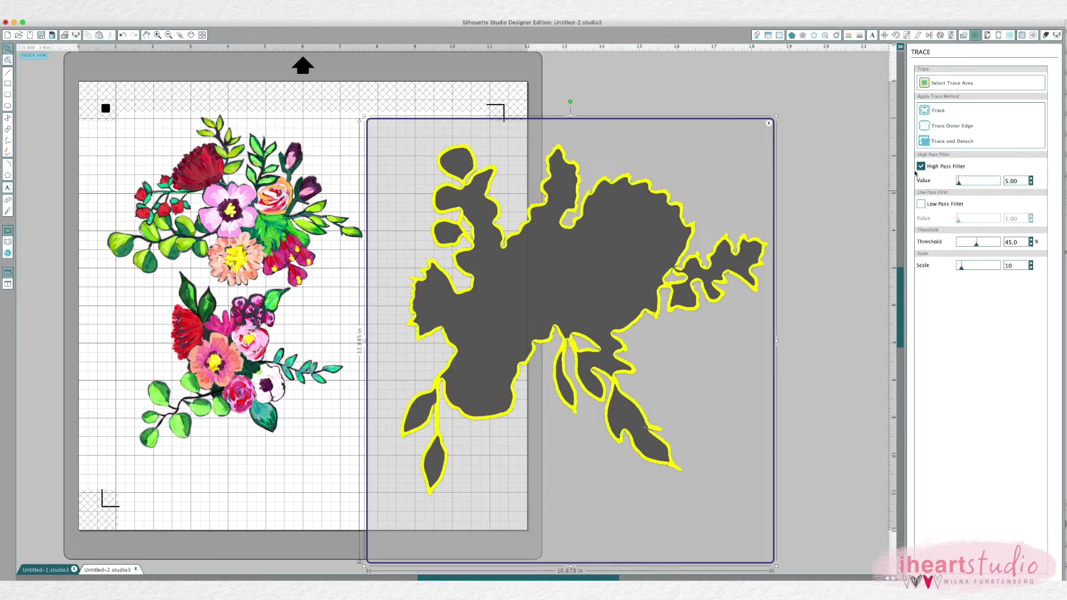
left_click(921, 166)
left_click(938, 110)
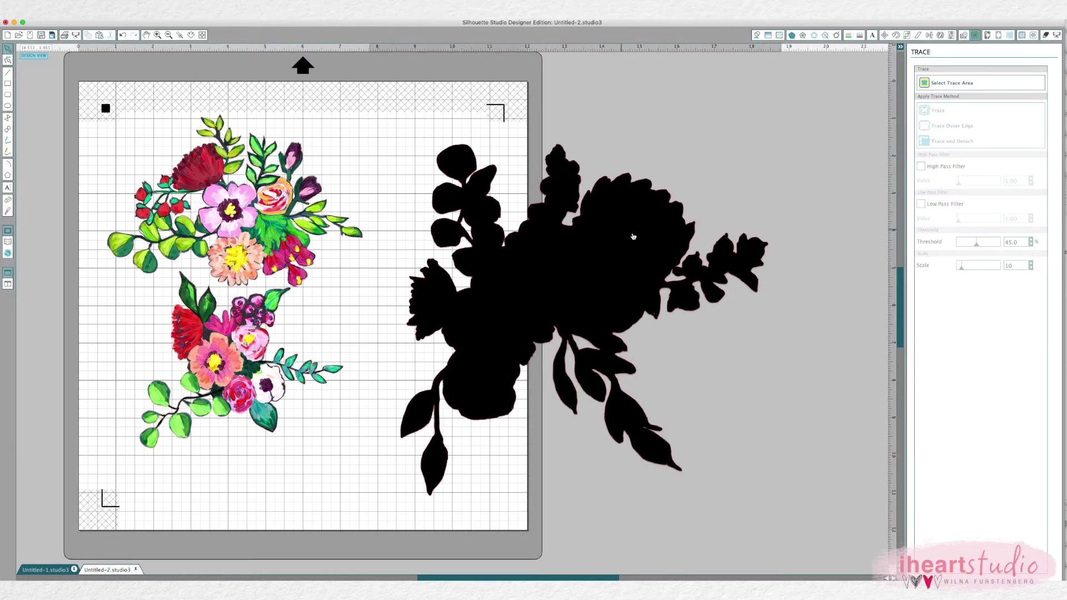
left_click_drag(623, 232, 787, 260)
key("Delete")
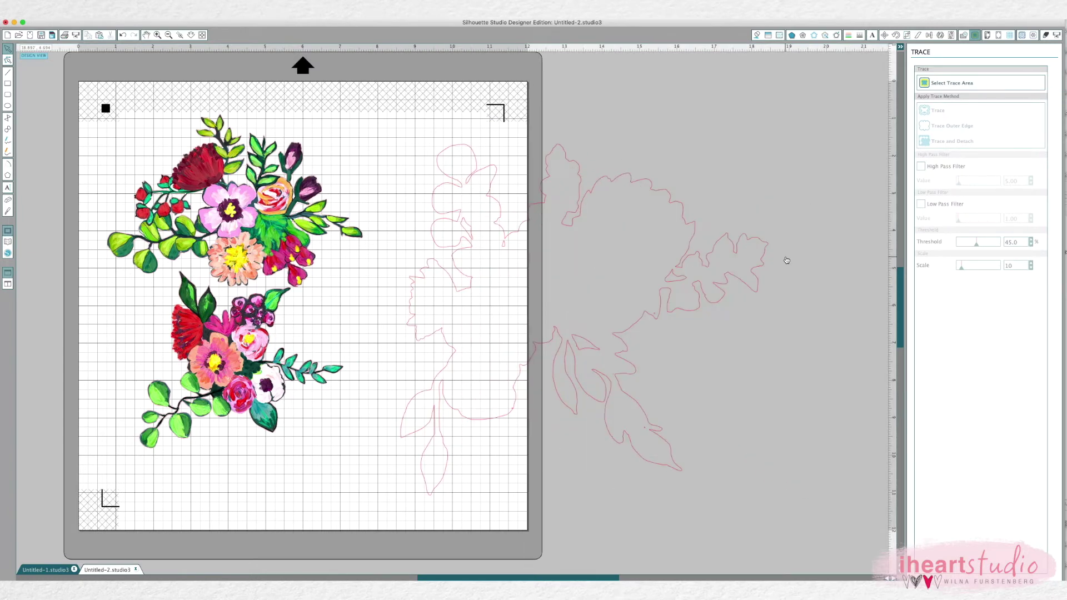
Place the colourful flower image over the red traced cut lines
key("super+Tab")
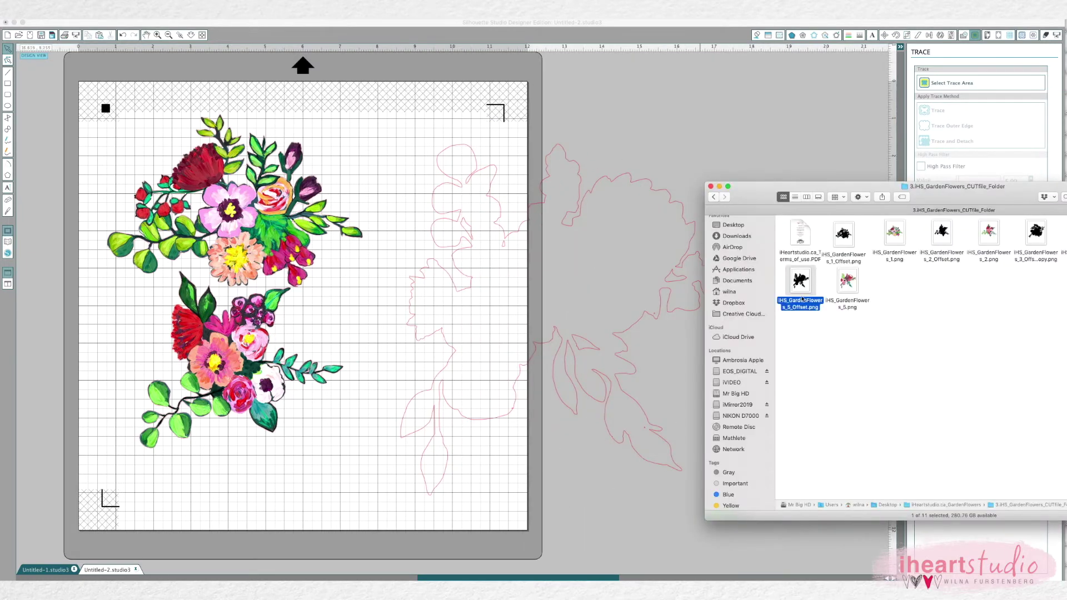
left_click(847, 282)
left_click_drag(847, 282, 581, 298)
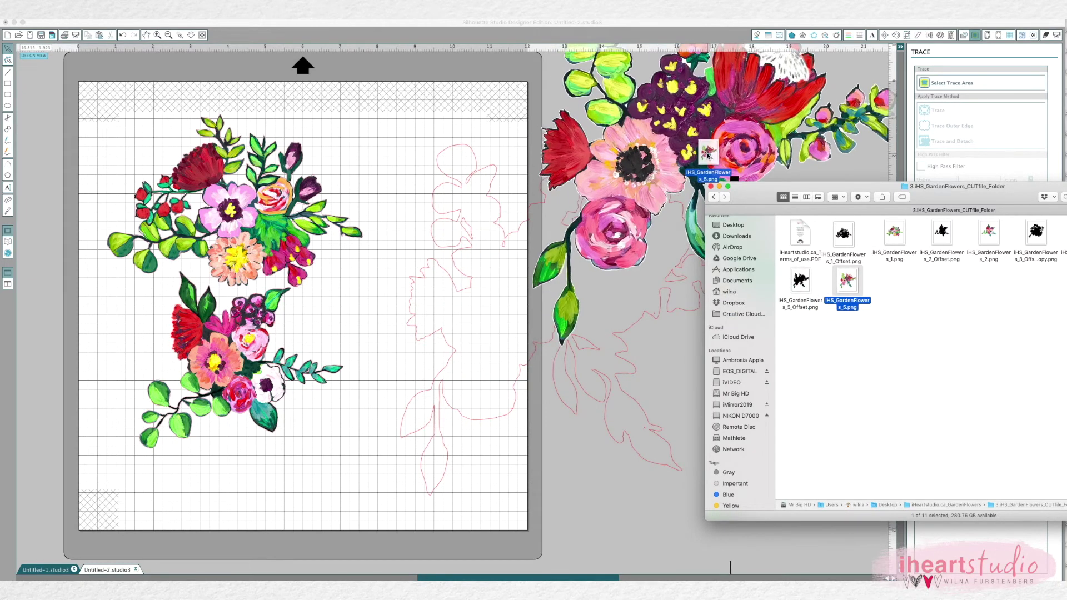
left_click(709, 153)
left_click_drag(709, 153, 581, 300)
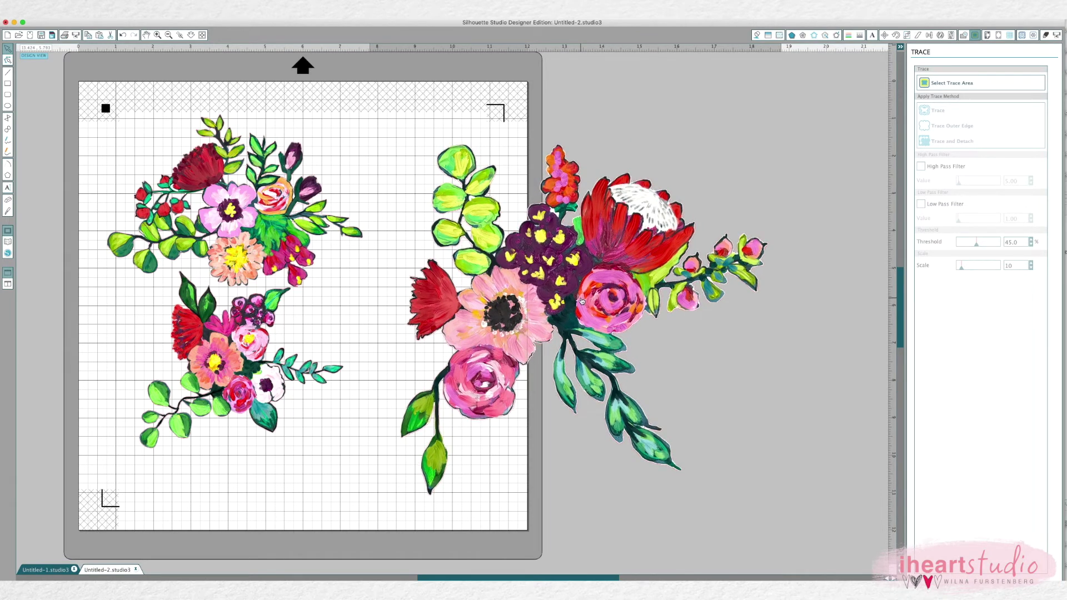
Group the flower image with its cut lines and shrink it to about 5.6 inches wide
left_click(776, 200)
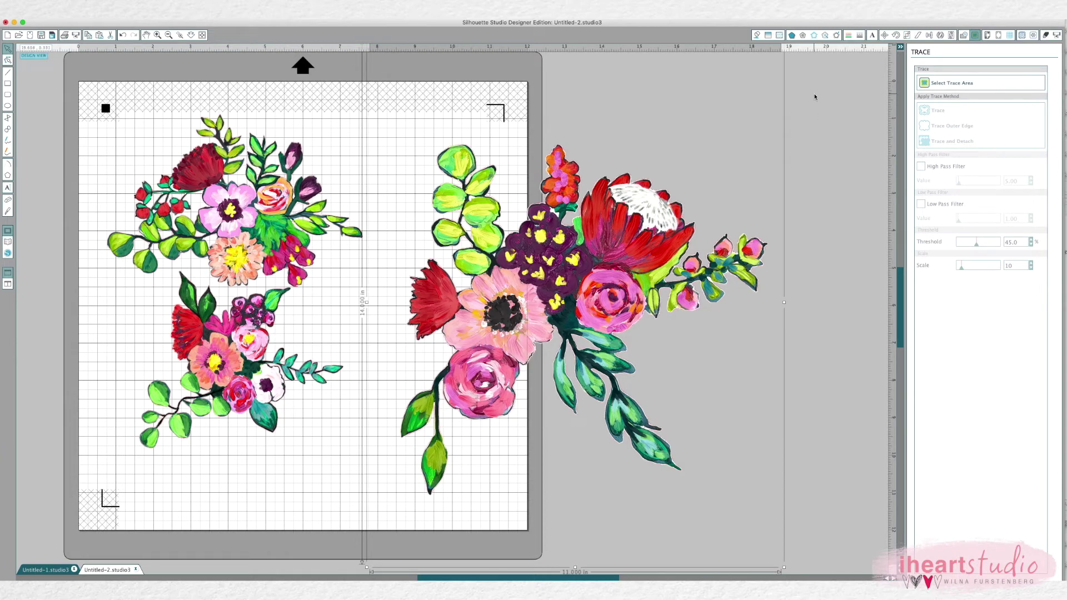
left_click_drag(849, 104, 570, 232)
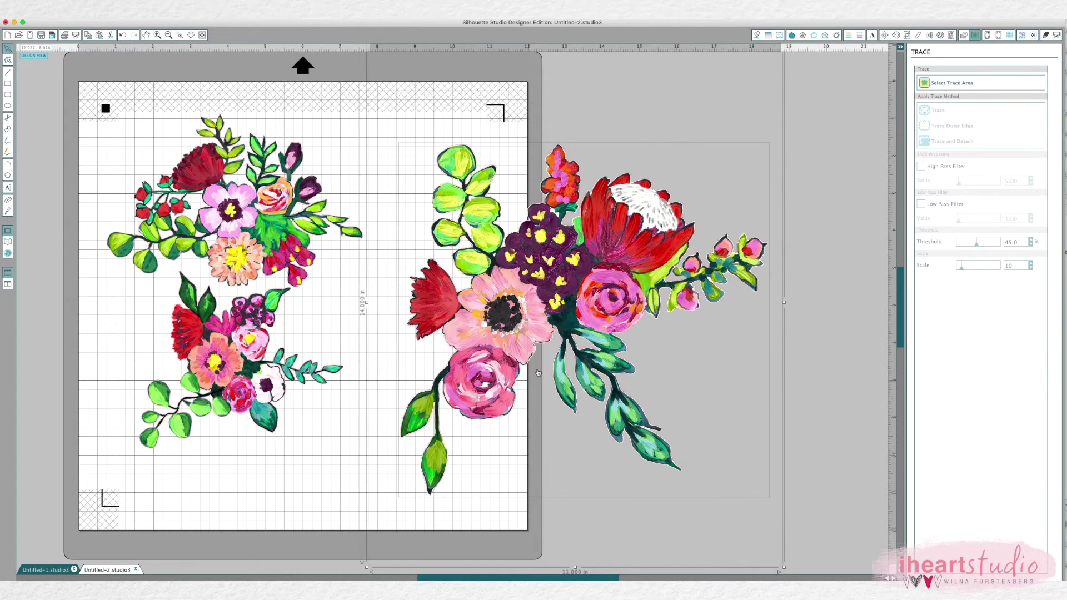
right_click(560, 327)
left_click(577, 459)
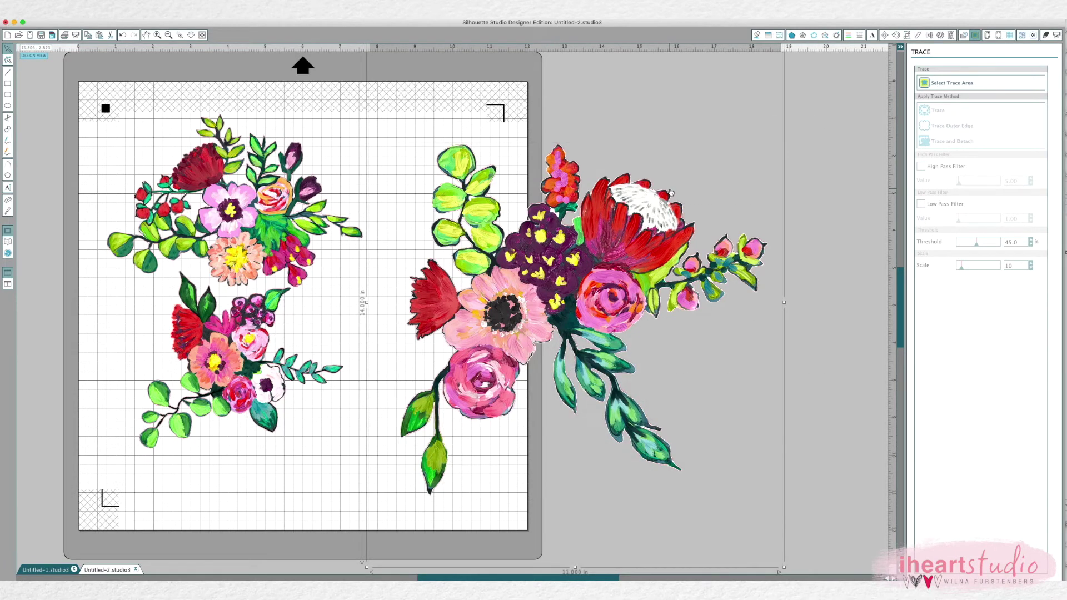
left_click_drag(782, 570, 578, 323)
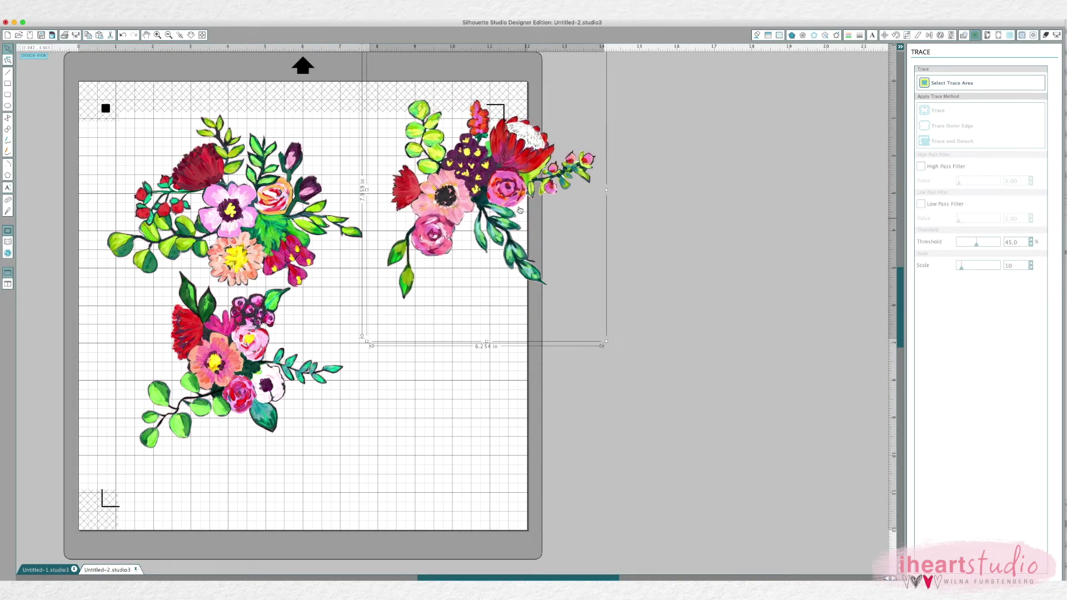
Rotate the third bouquet about 30 degrees and nestle it against the other two bouquets
left_click_drag(493, 165, 570, 268)
left_click_drag(466, 179, 353, 274)
left_click_drag(466, 322, 405, 281)
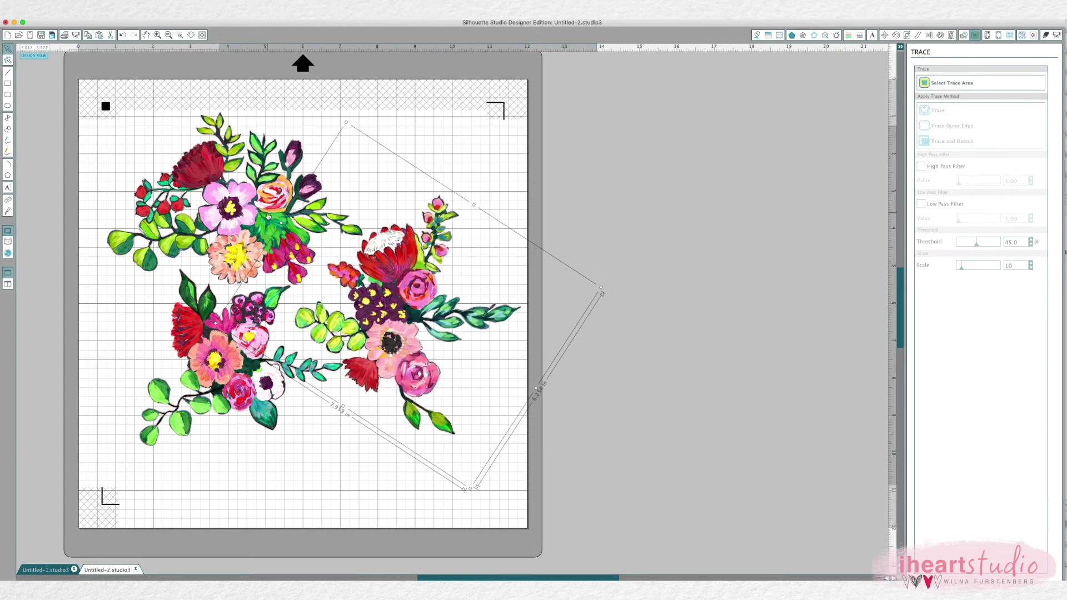
left_click_drag(392, 253, 384, 259)
left_click(649, 293)
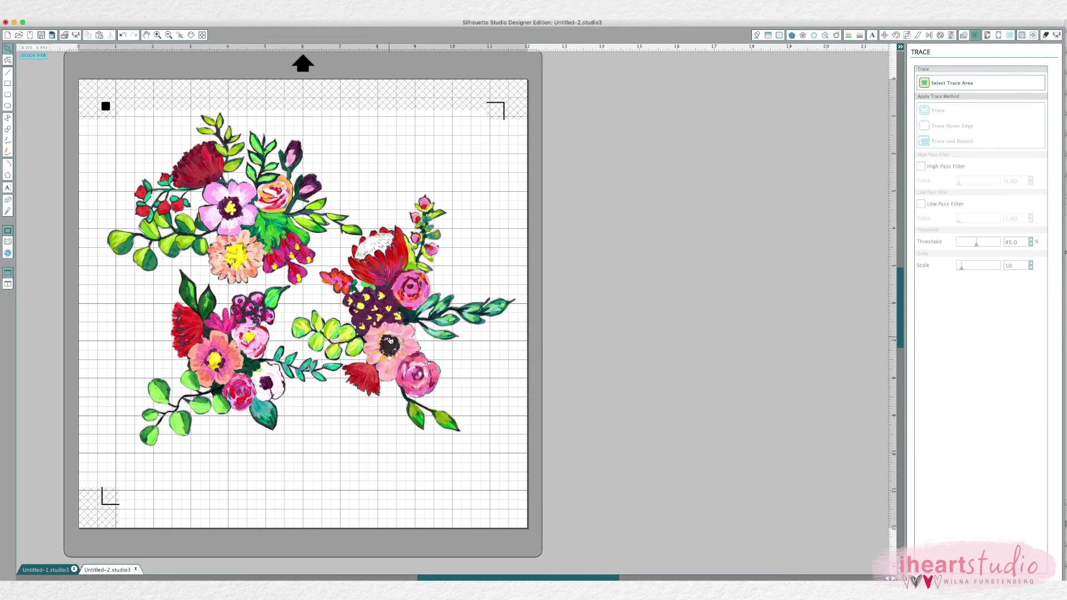
Select all three bouquets, scale them to about 8.8 inches wide, and centre them
key("super+a")
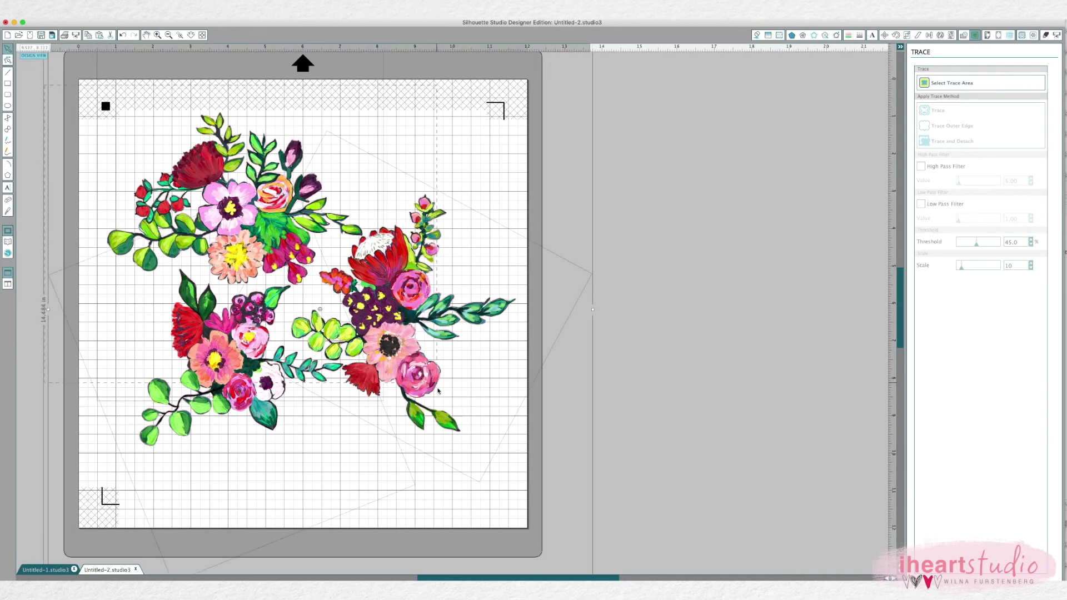
scroll(590, 371, "down", 3)
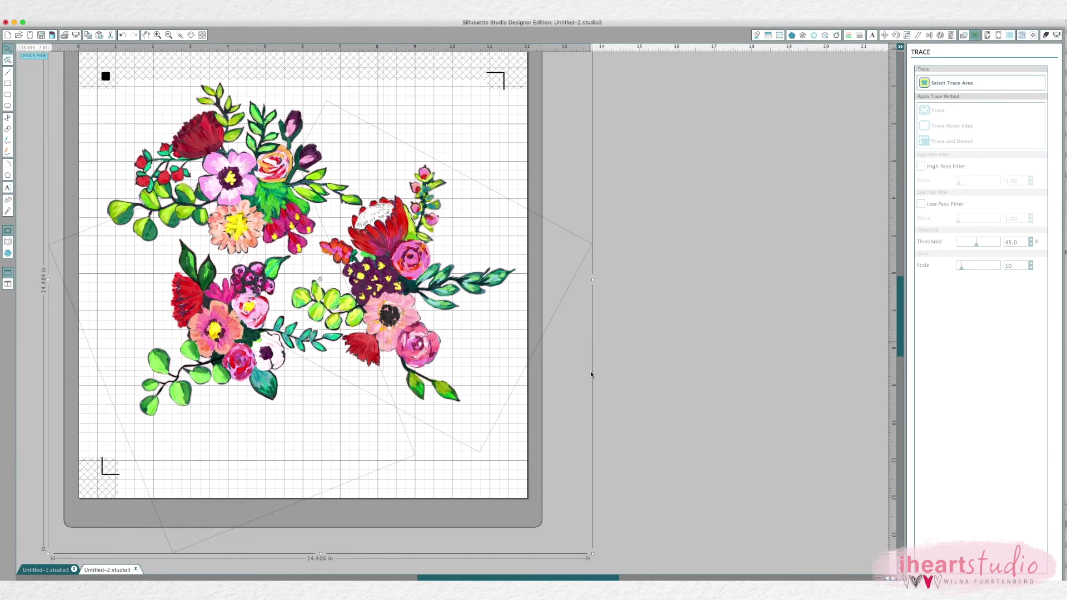
left_click_drag(592, 506, 318, 312)
left_click_drag(257, 95, 345, 177)
left_click(544, 270)
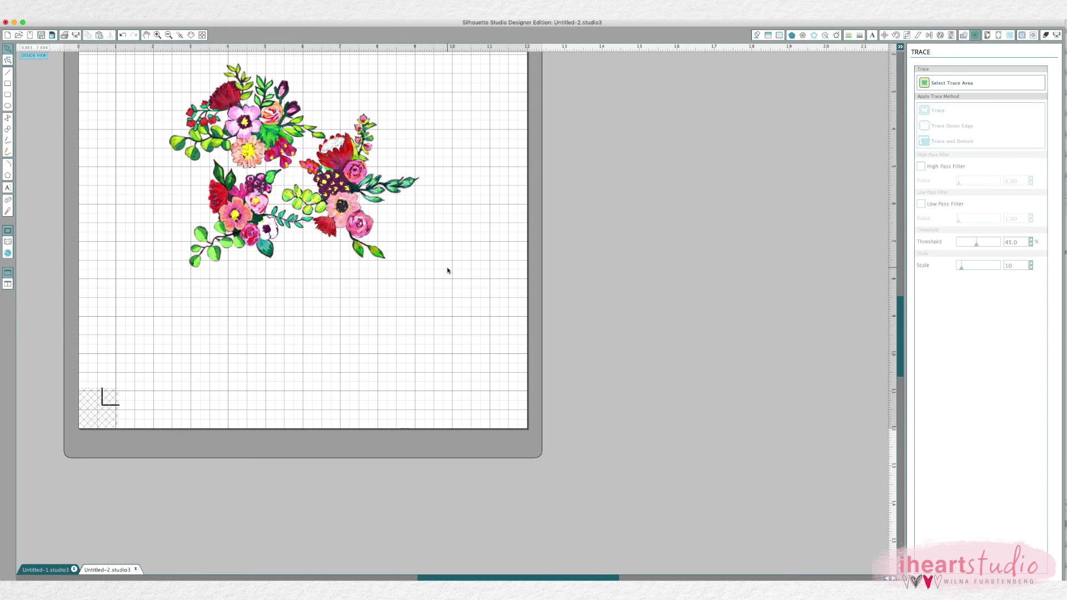
scroll(448, 271, "up", 5)
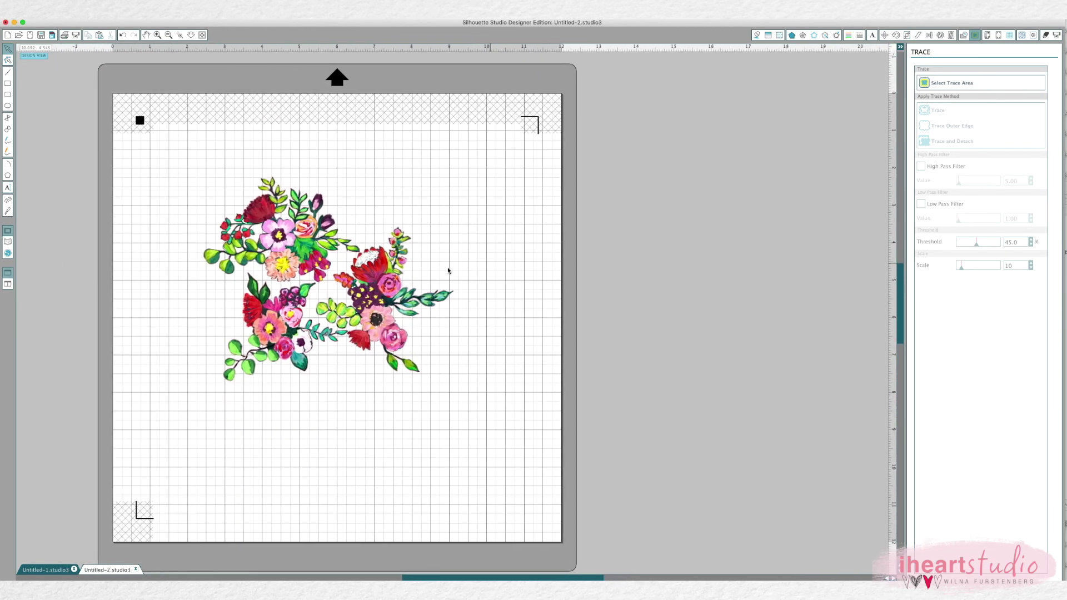